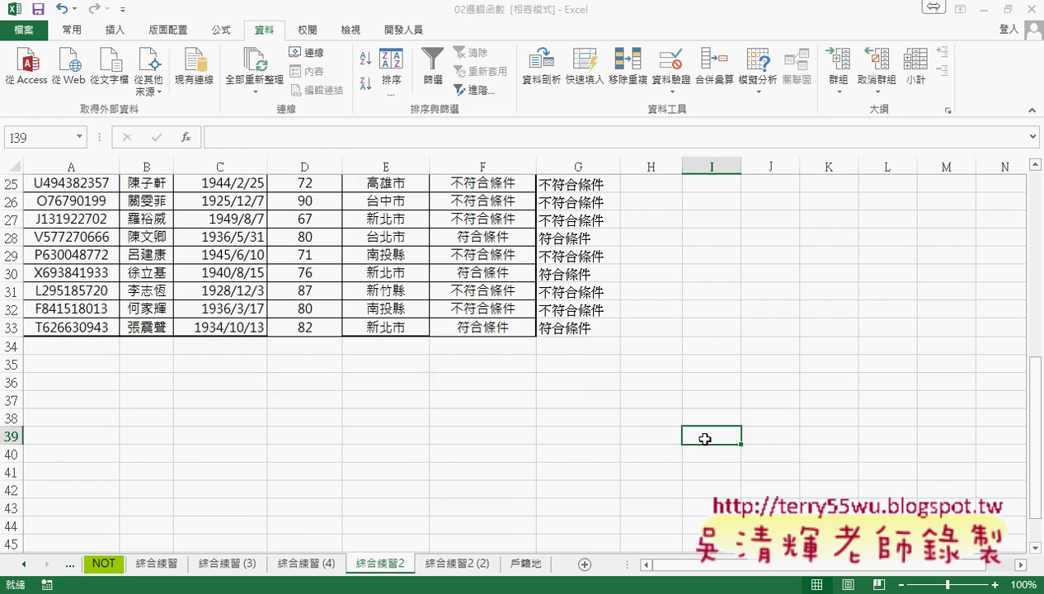
Scroll the worksheet and select the empty row 34 below the table
scroll(705, 438, up, 4)
scroll(705, 438, up, 2)
scroll(705, 438, up, 2)
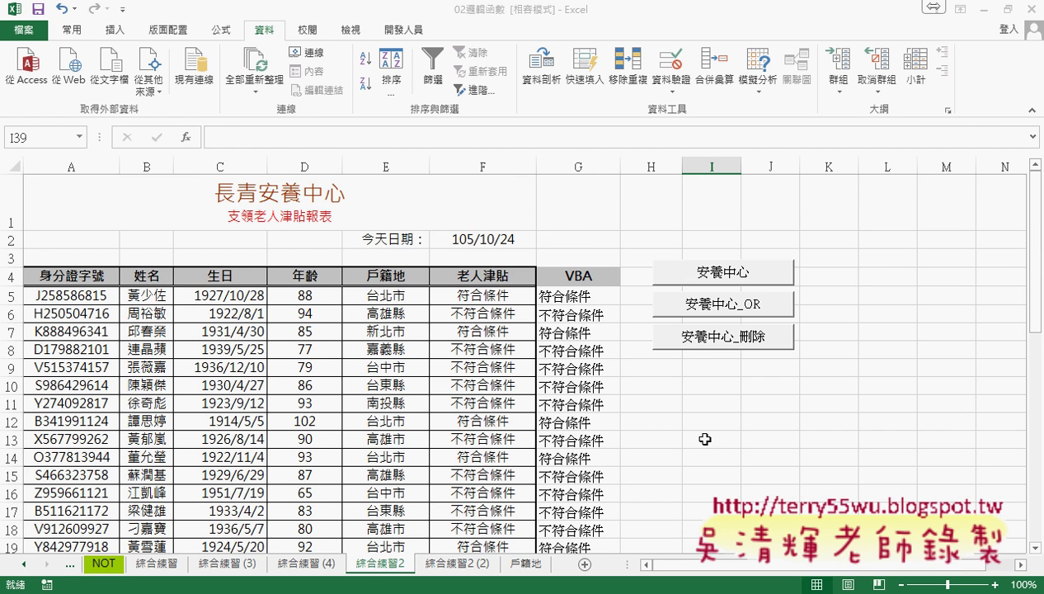
scroll(705, 438, down, 3)
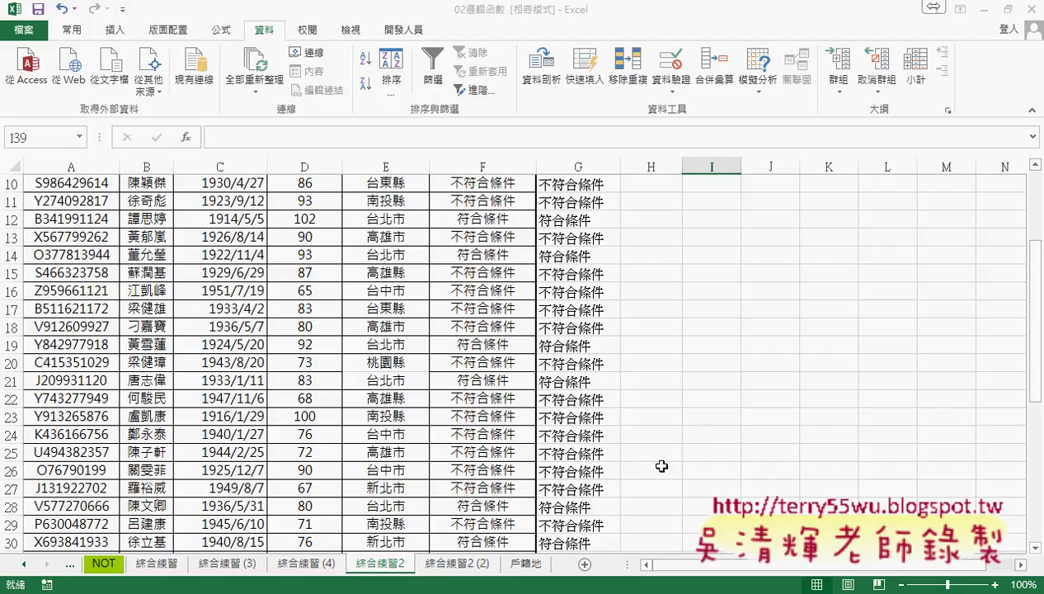
scroll(653, 461, down, 3)
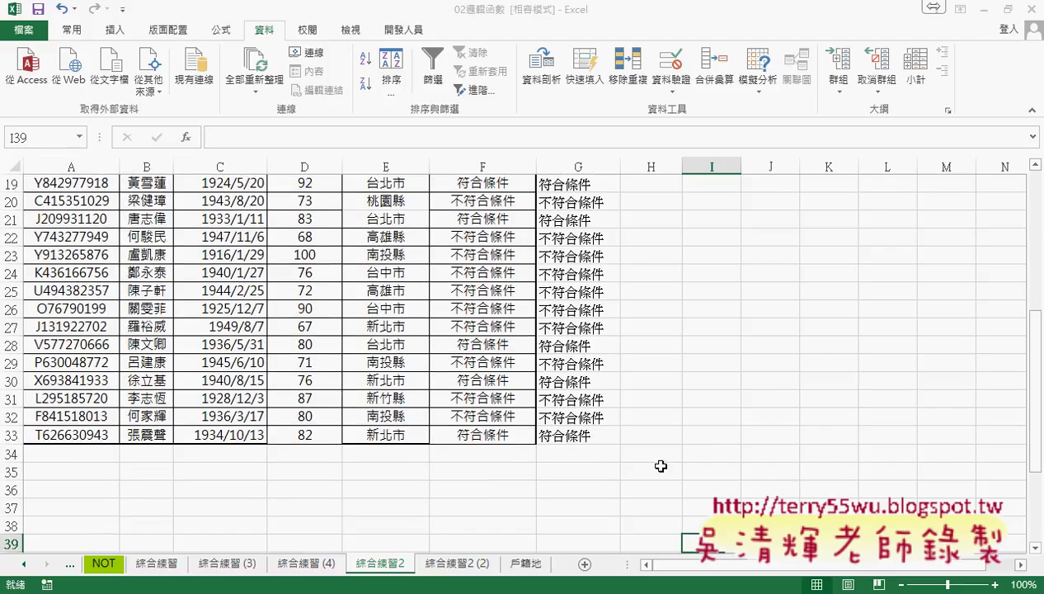
click(11, 453)
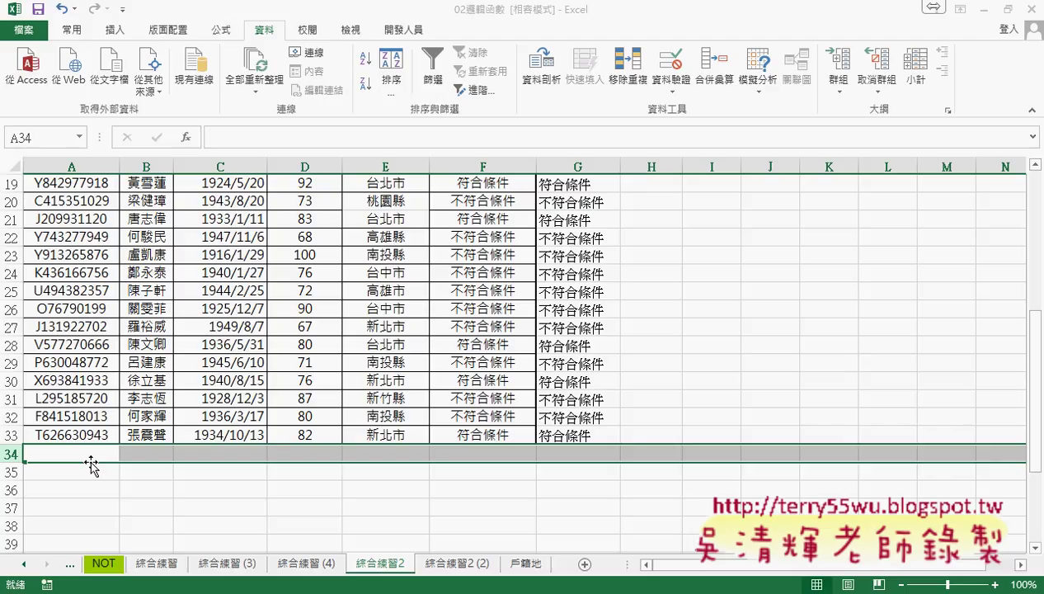
Open the Visual Basic editor from 開發人員, open the home2 UserForm and run it
click(404, 30)
click(32, 66)
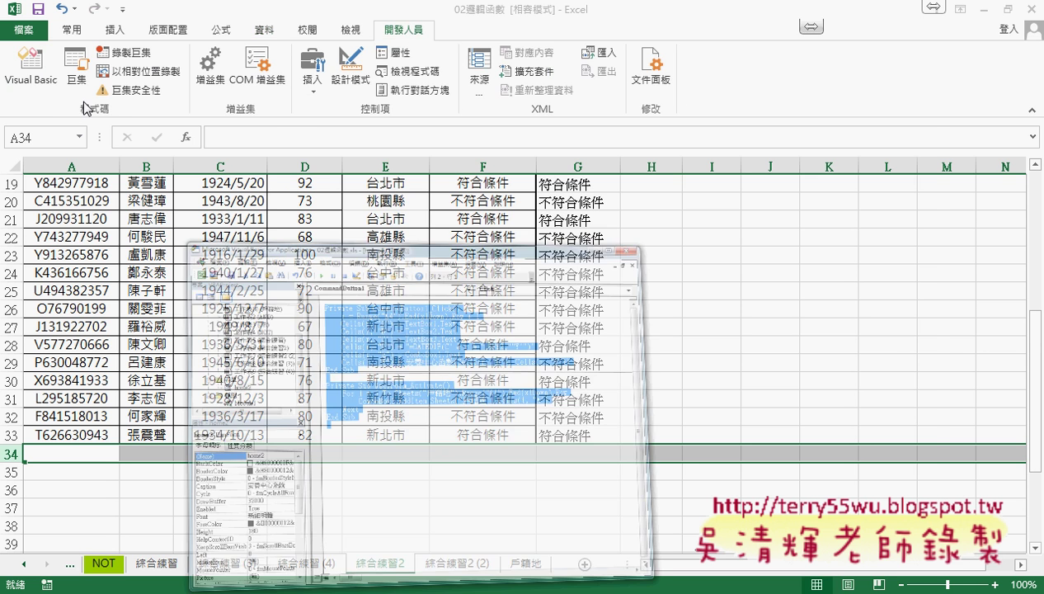
double_click(260, 261)
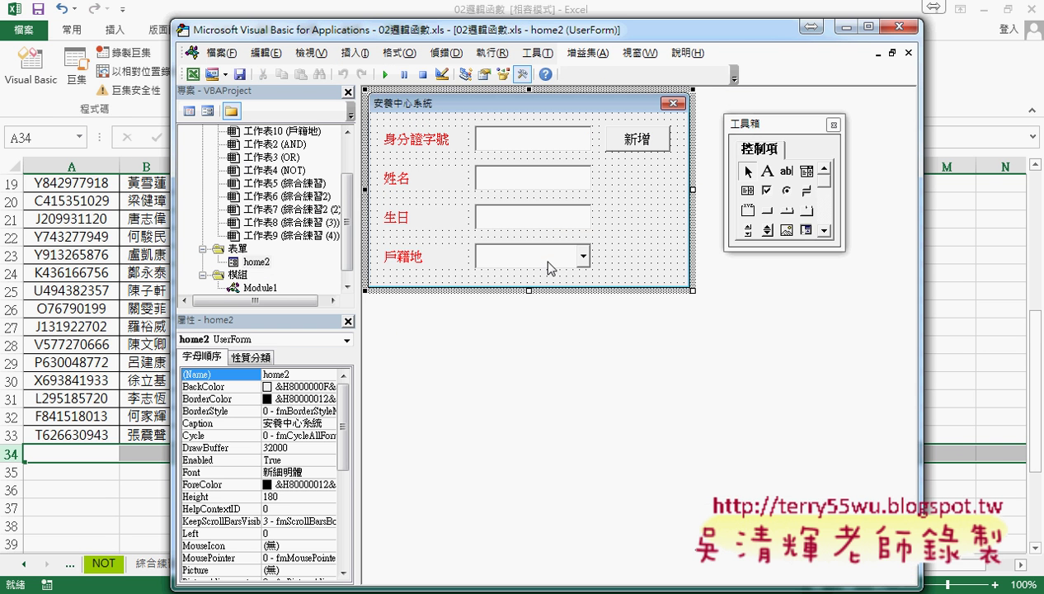
click(383, 75)
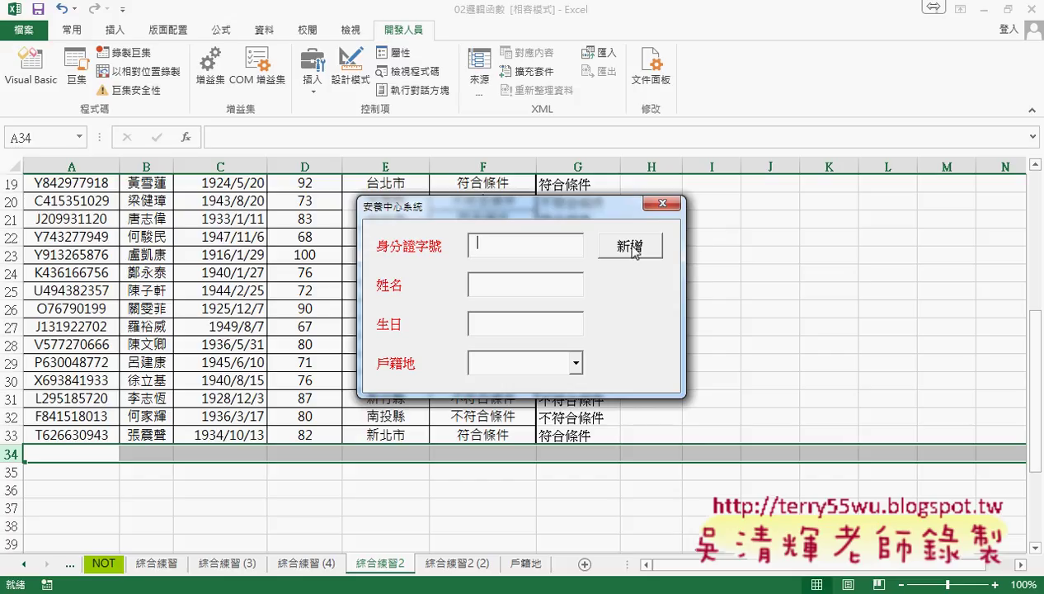
Move the running form to the upper right, then pen-mark rows 33–34 and clear the marks
drag(583, 213, 748, 169)
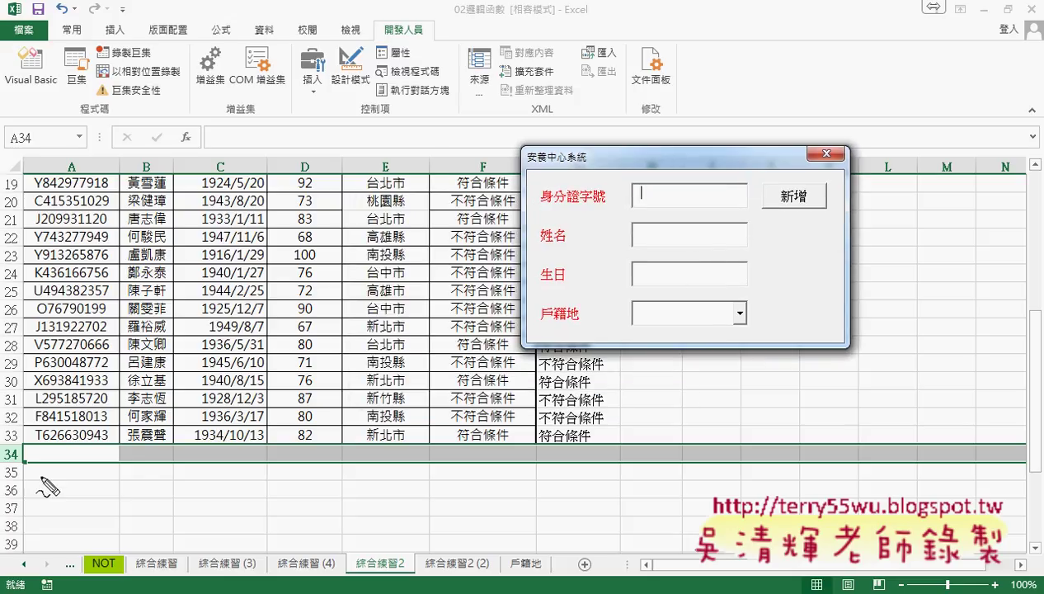
mouse_move(27, 433)
mouse_down()
mouse_move(312, 430)
mouse_move(448, 469)
mouse_up()
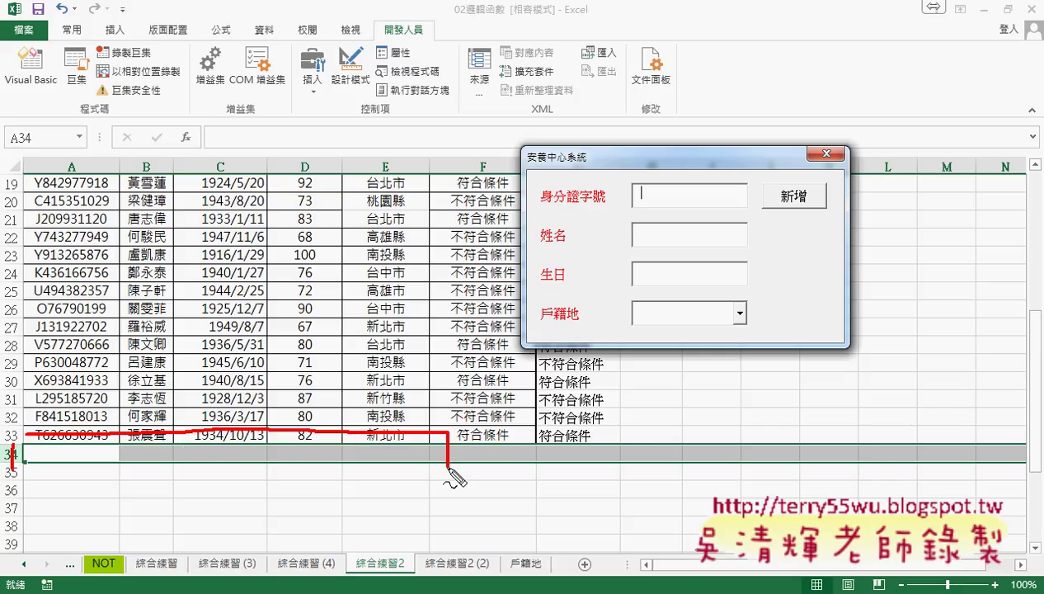
drag(25, 474, 449, 473)
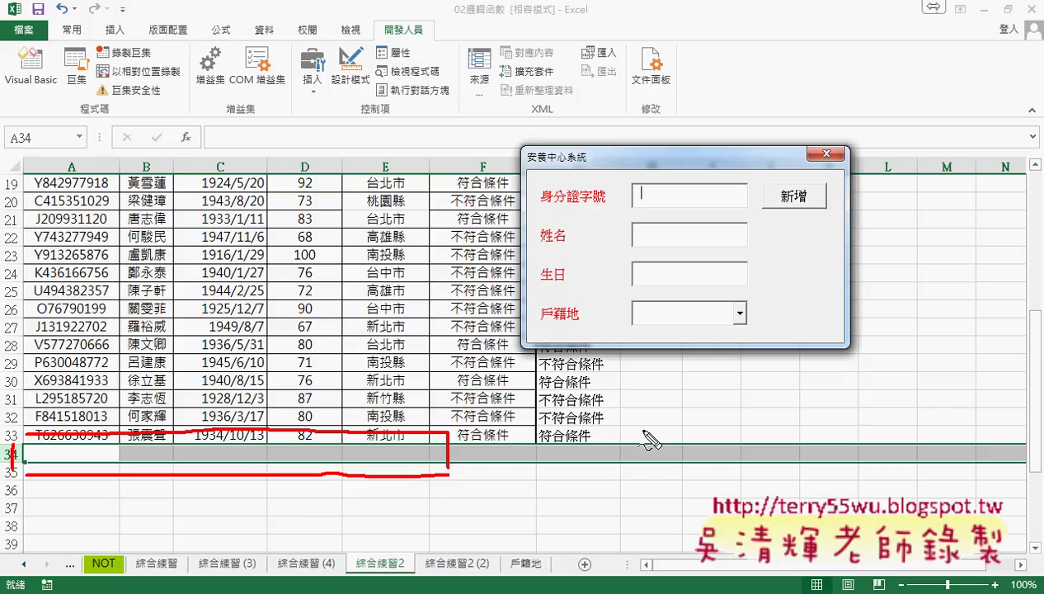
mouse_move(642, 428)
mouse_down()
mouse_move(451, 458)
mouse_move(505, 464)
mouse_up()
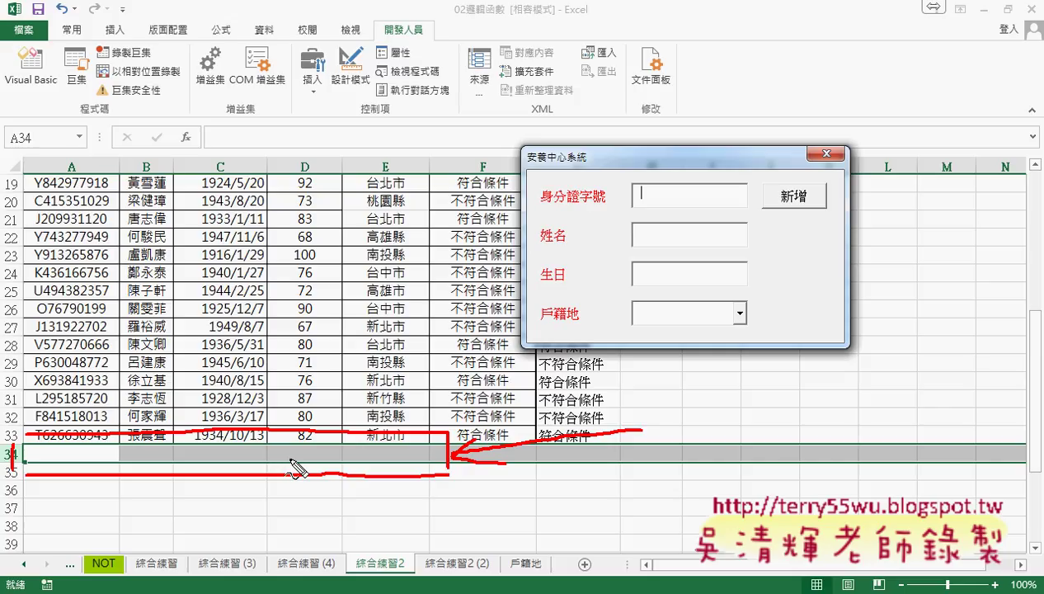
key(Escape)
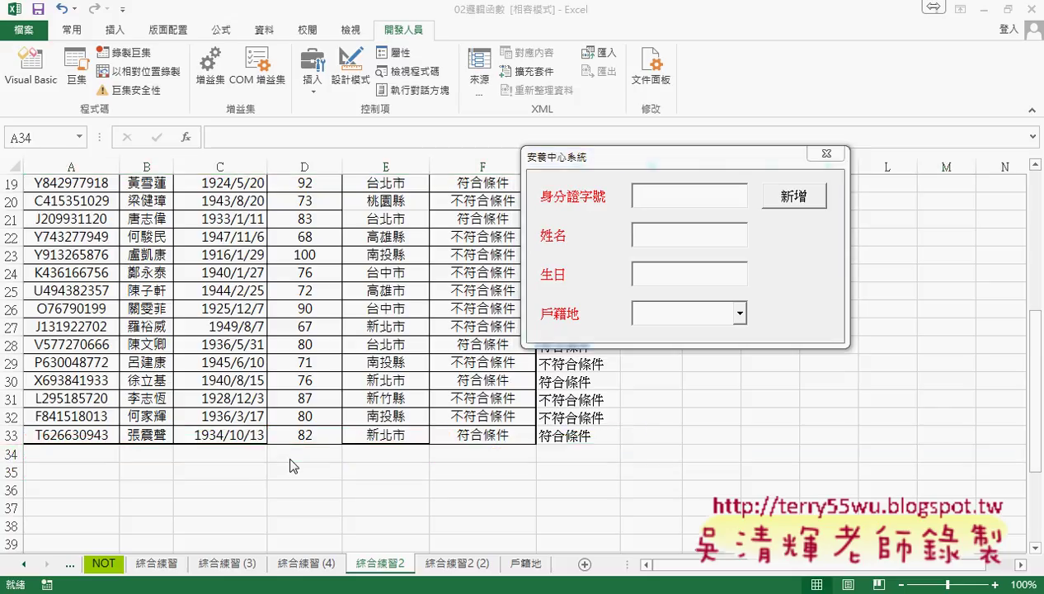
Fill the form with a sample ID number, name XXX and birthday 1958/8/1
click(672, 191)
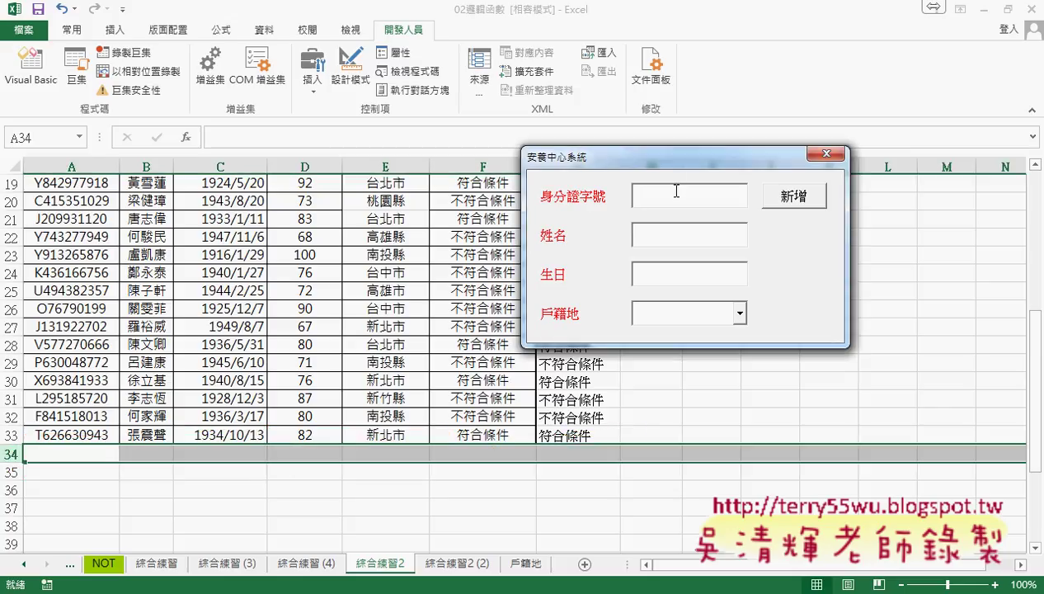
text(V1)
text(23456789)
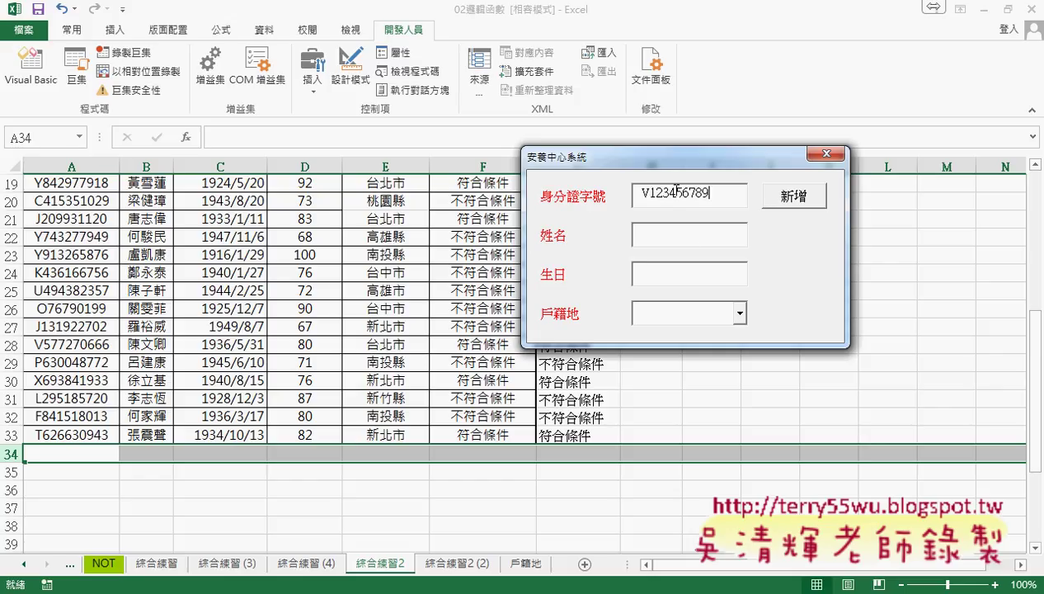
click(695, 239)
text(XX)
text(X)
key(Tab)
text(1958)
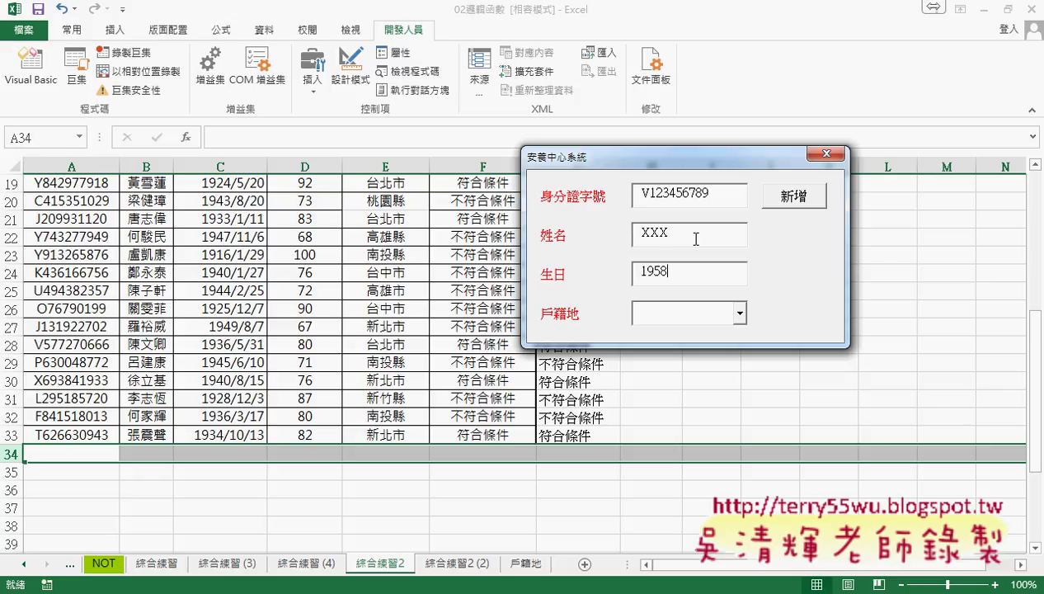
text(/8/1)
click(739, 313)
scroll(742, 375, down, 2)
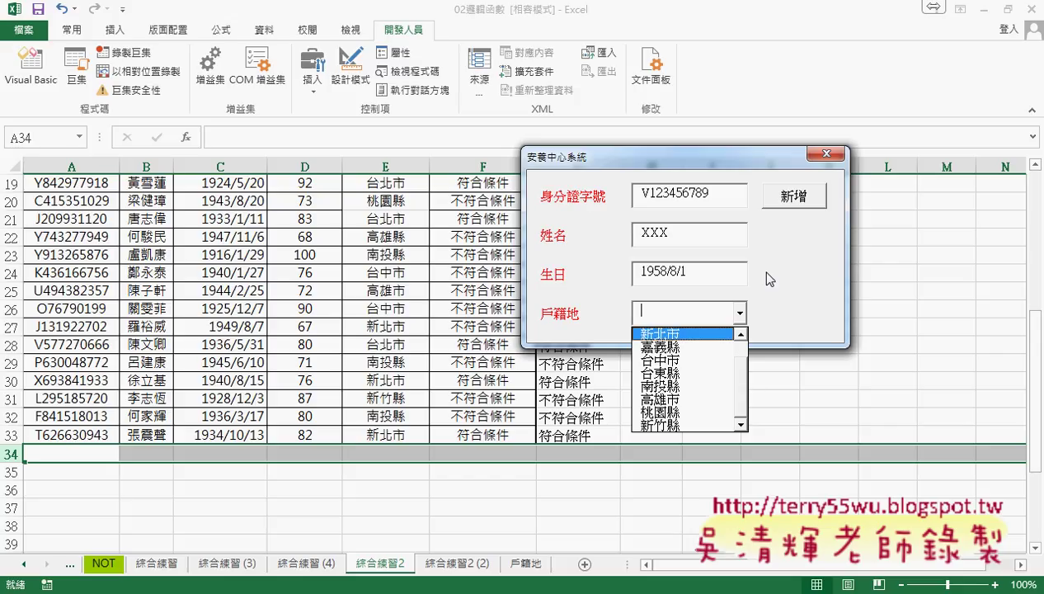
Choose 嘉義縣 as 戶籍地, then pen-mark the filled fields, the 新增 button and row 34
click(693, 347)
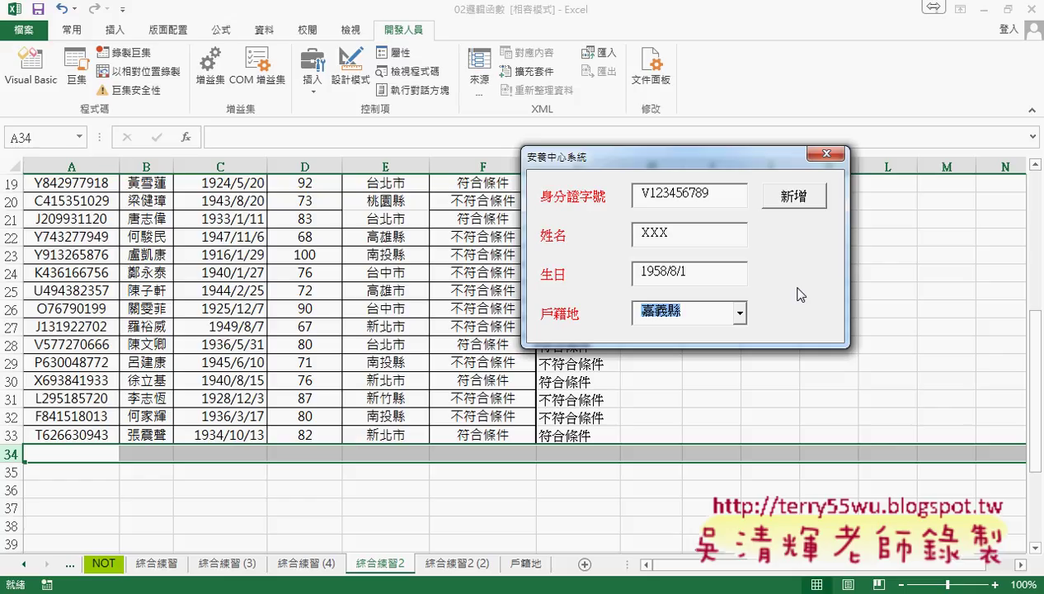
drag(677, 353, 701, 360)
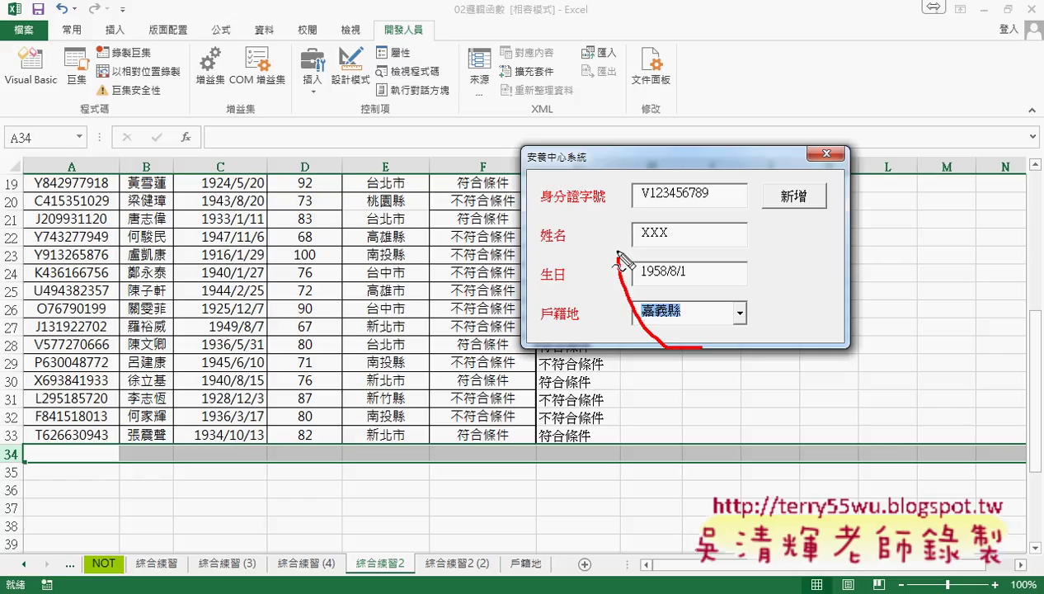
drag(801, 216, 818, 215)
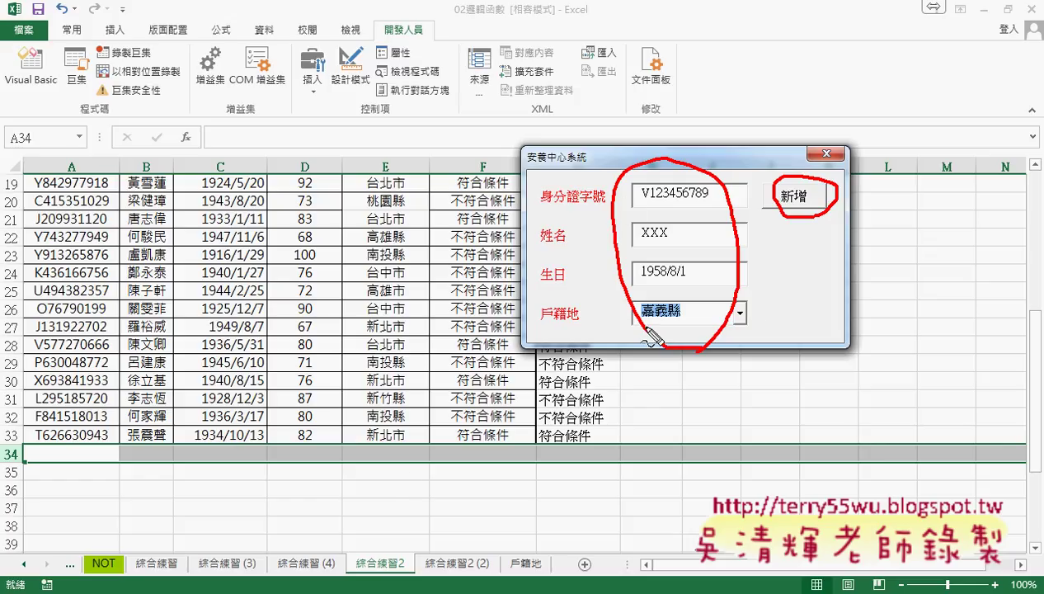
mouse_move(27, 446)
mouse_down()
mouse_move(26, 471)
mouse_move(342, 439)
mouse_move(437, 461)
mouse_move(56, 464)
mouse_up()
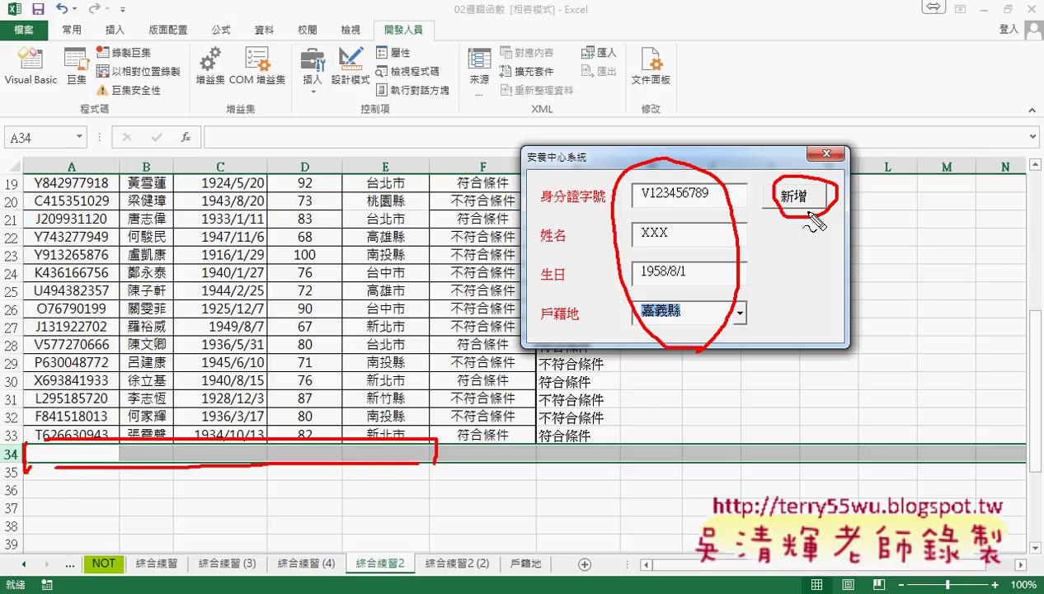
Annotate column A, the row 33 header, the entered name and the age cells, then clear the drawings
drag(72, 172, 72, 424)
mouse_move(55, 386)
mouse_down()
mouse_move(74, 429)
mouse_move(85, 401)
mouse_up()
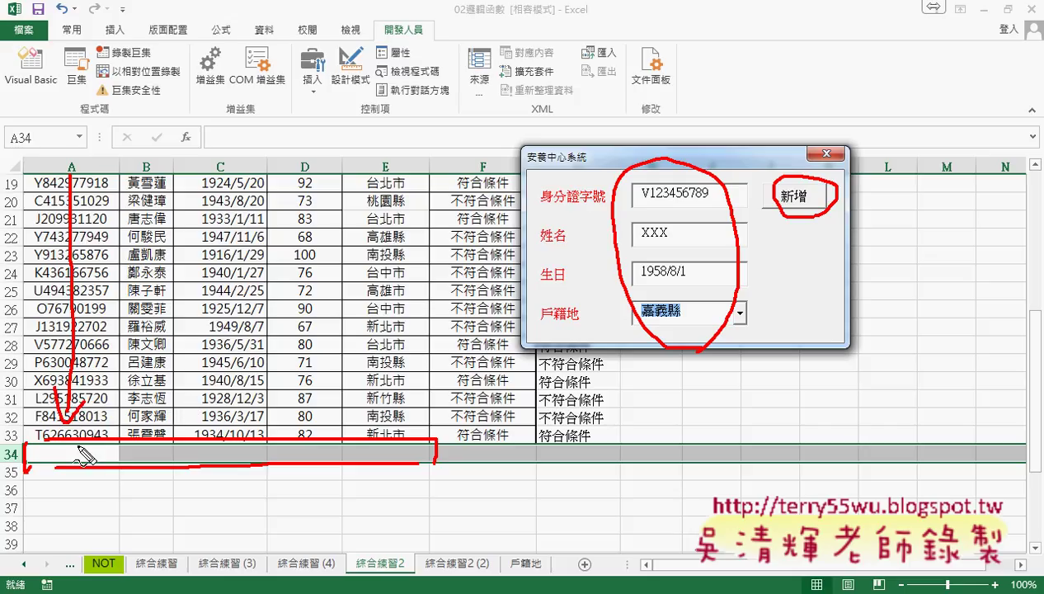
mouse_move(19, 427)
mouse_down()
mouse_move(31, 449)
mouse_move(46, 450)
mouse_up()
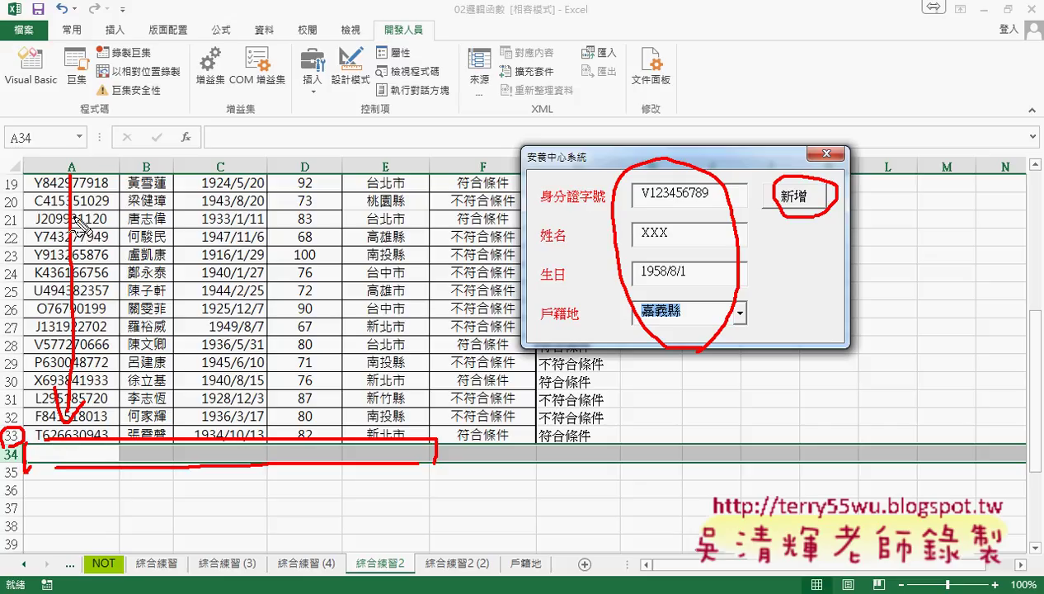
drag(64, 179, 83, 176)
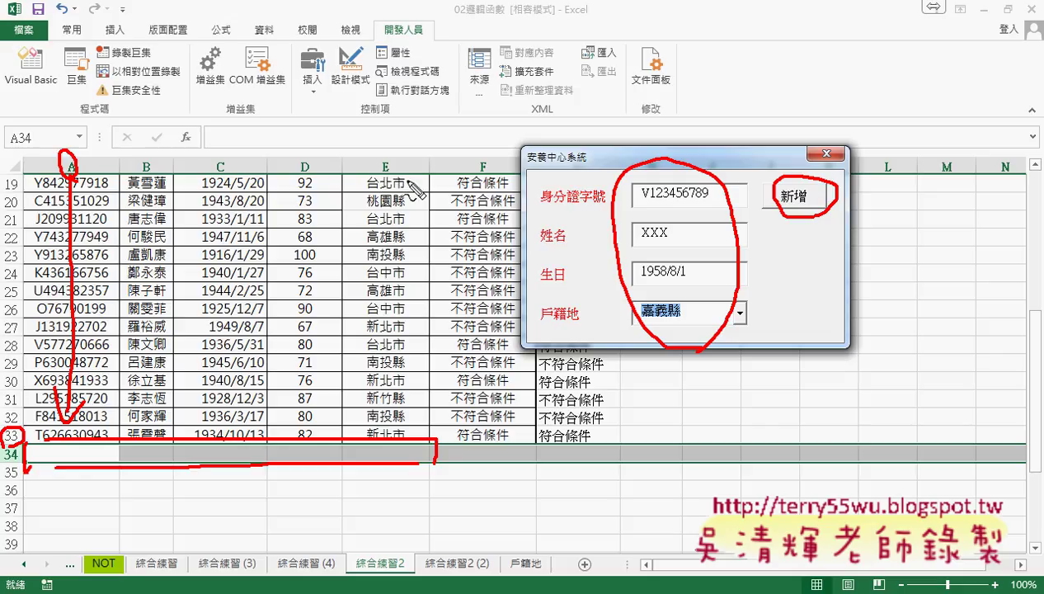
drag(638, 244, 651, 241)
mouse_move(322, 450)
mouse_down()
mouse_move(297, 445)
mouse_move(308, 461)
mouse_up()
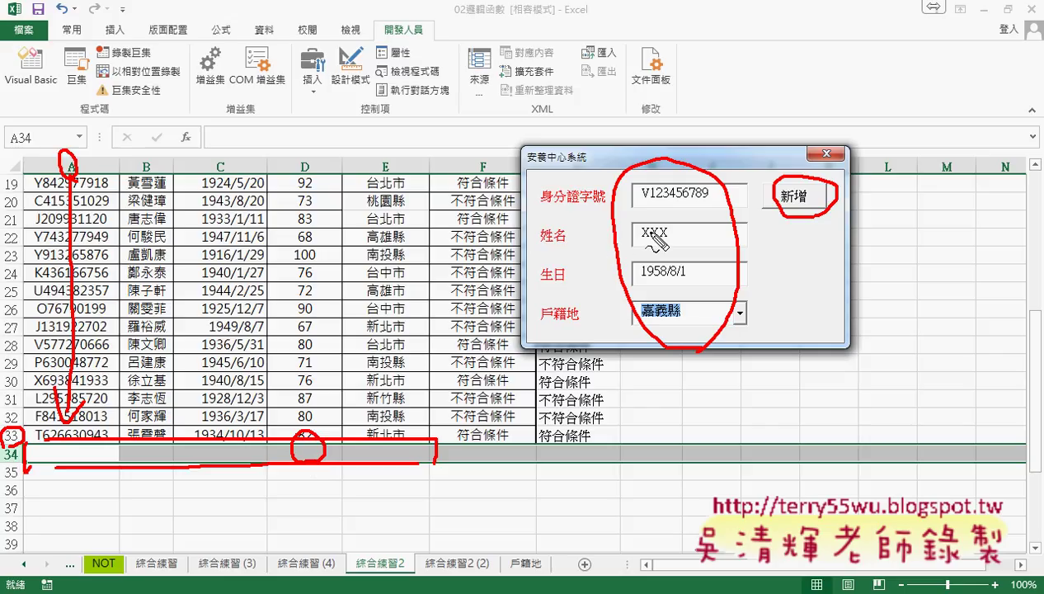
key(Escape)
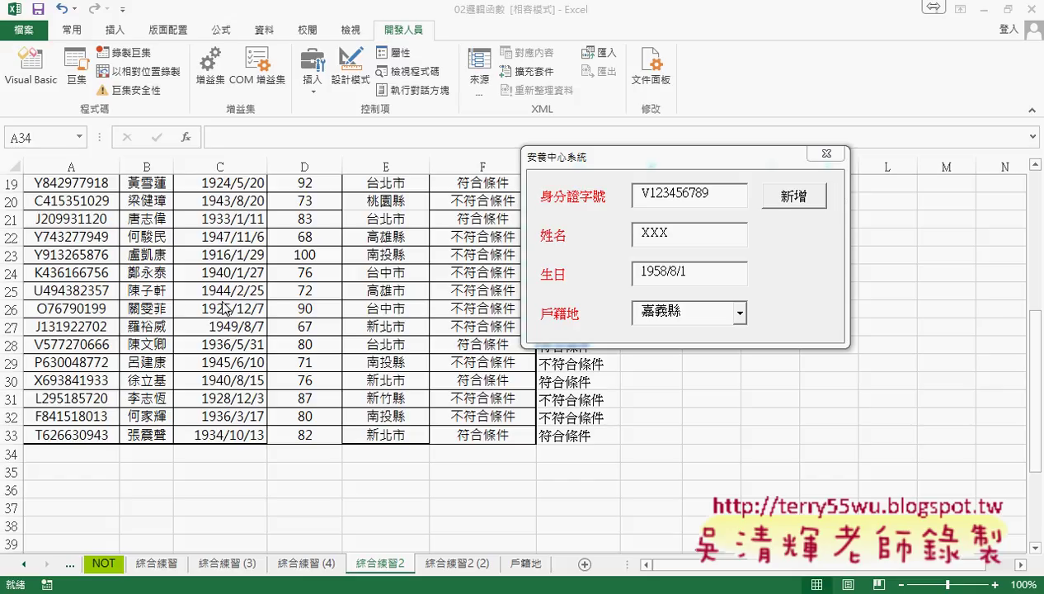
Add the first record to row 34, then change the name to YYY and the ID's first letter to F
click(803, 198)
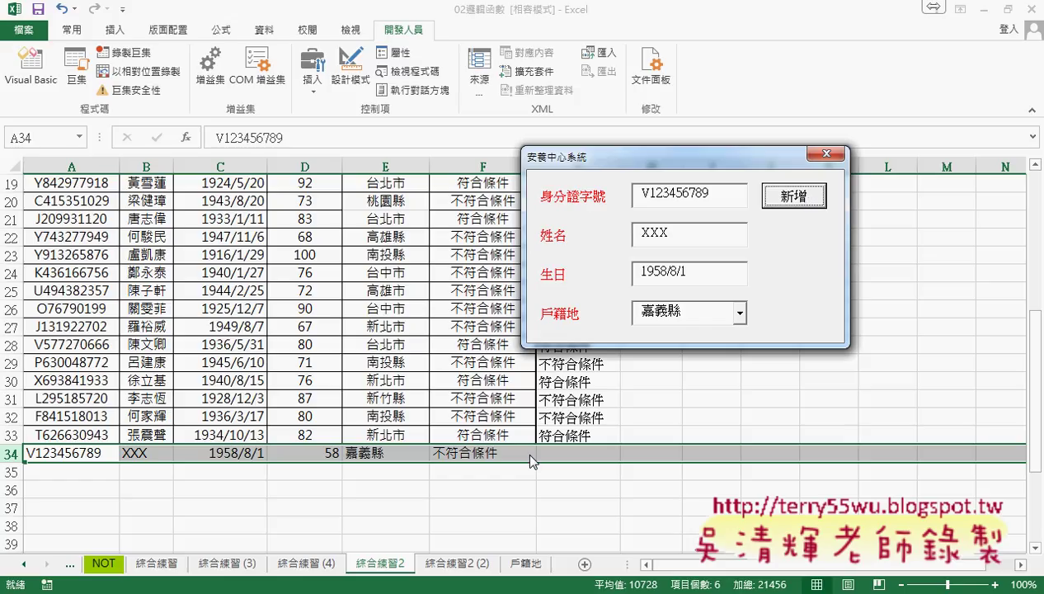
drag(679, 231, 643, 228)
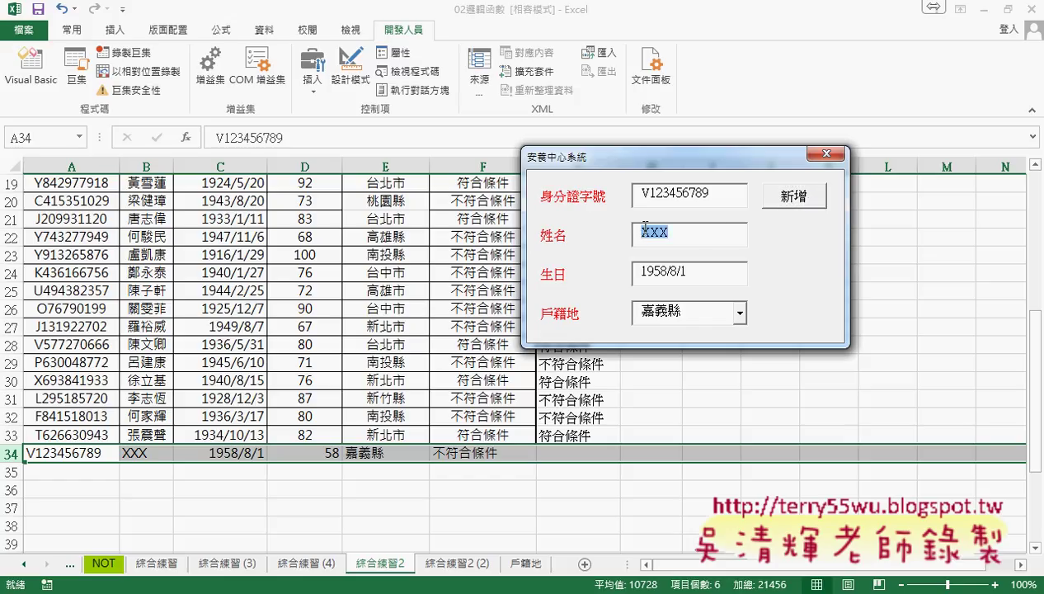
text(YYY)
drag(652, 193, 643, 193)
text(F)
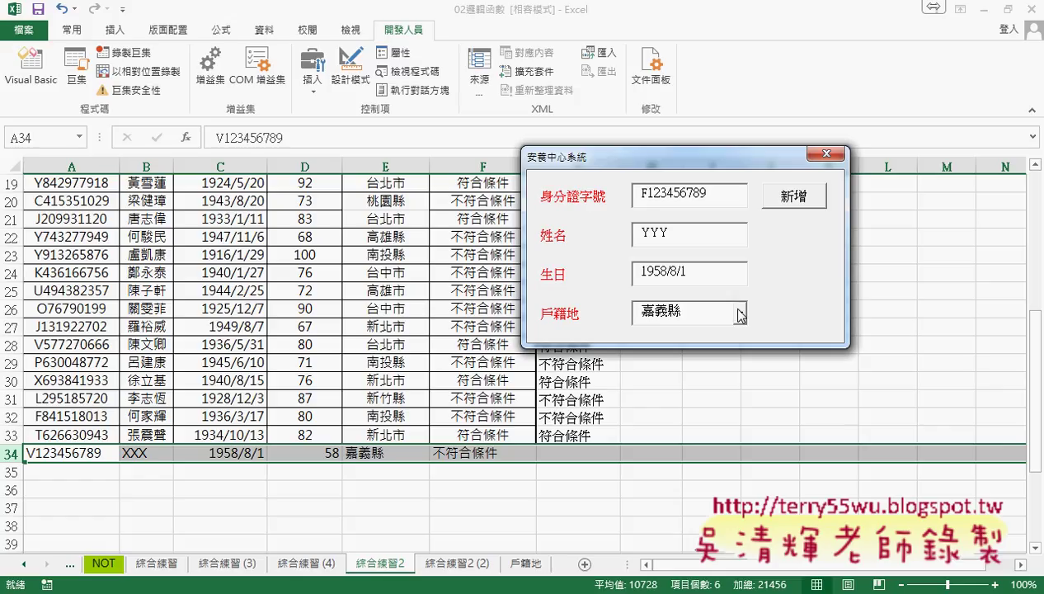
Pick 台中市 as 戶籍地, add the second record to row 35, and close the form
click(739, 315)
click(721, 362)
click(791, 198)
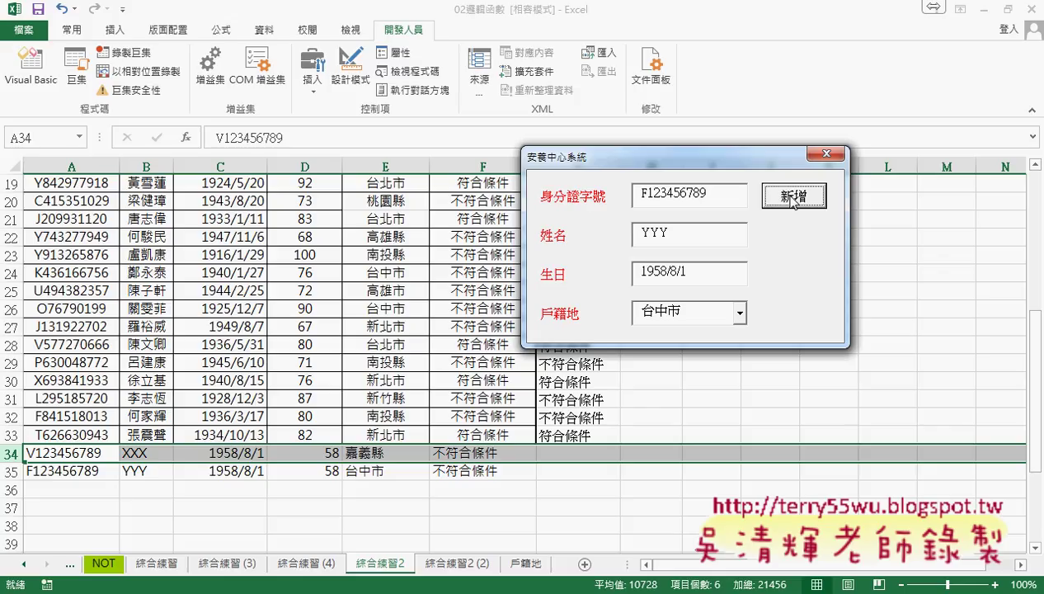
click(702, 319)
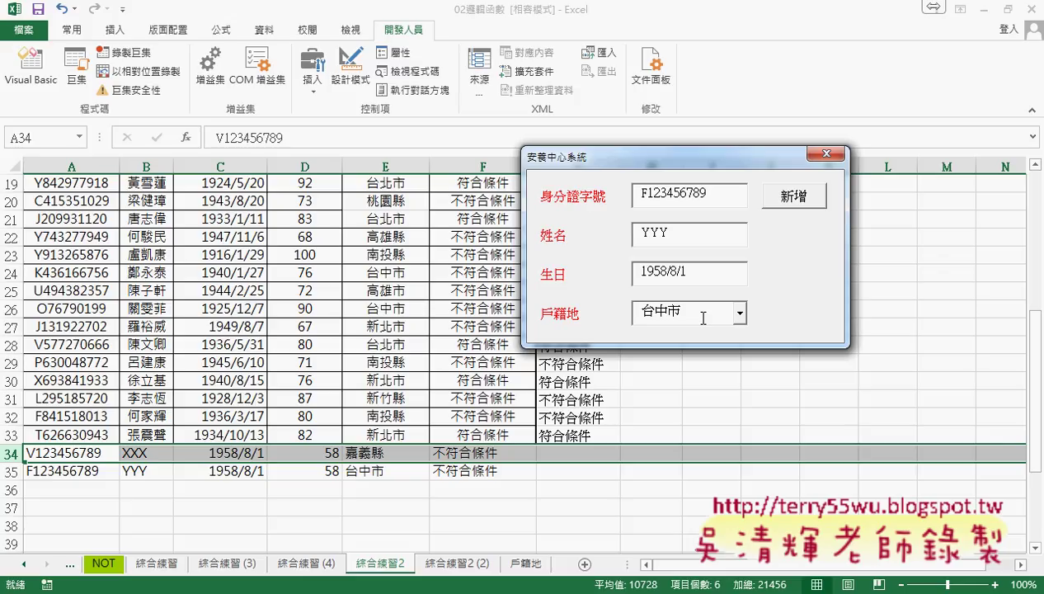
click(828, 153)
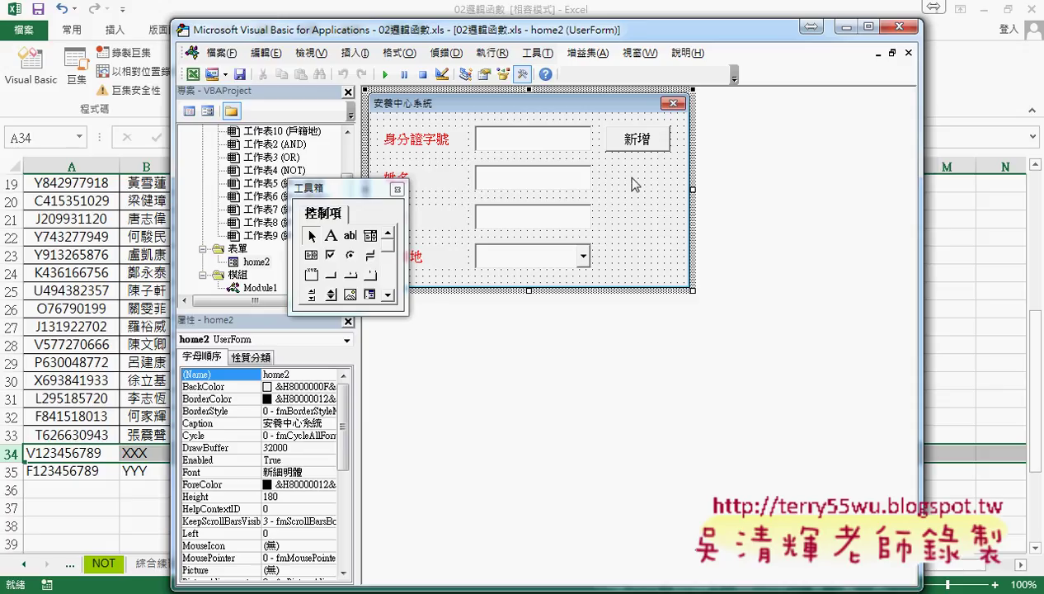
Move the Toolbox off the form design, enlarge the Project Explorer and select Module1
mouse_move(367, 189)
mouse_down()
mouse_move(534, 197)
mouse_move(798, 112)
mouse_up()
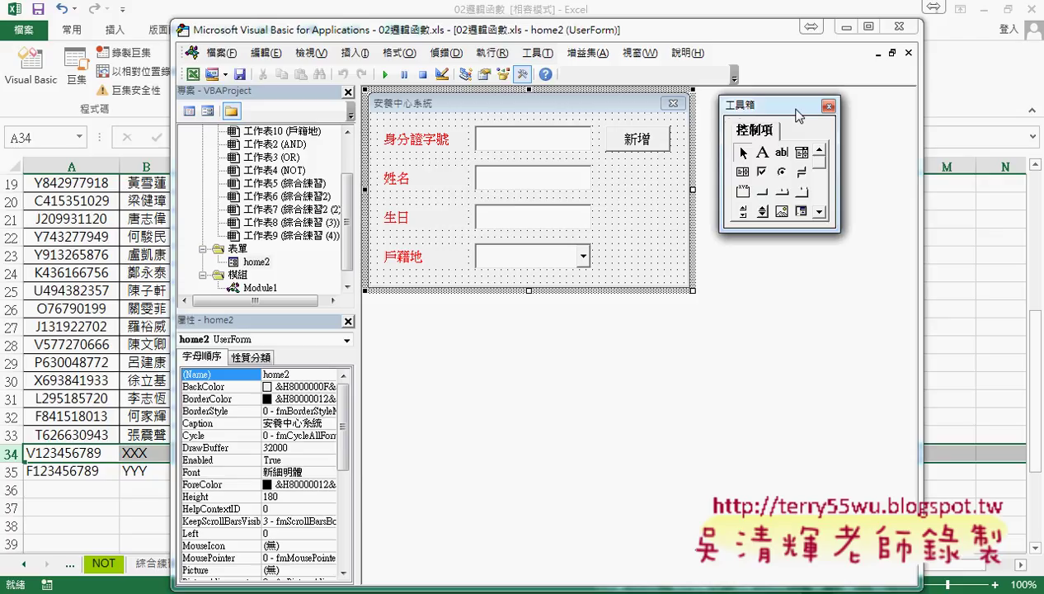
click(602, 111)
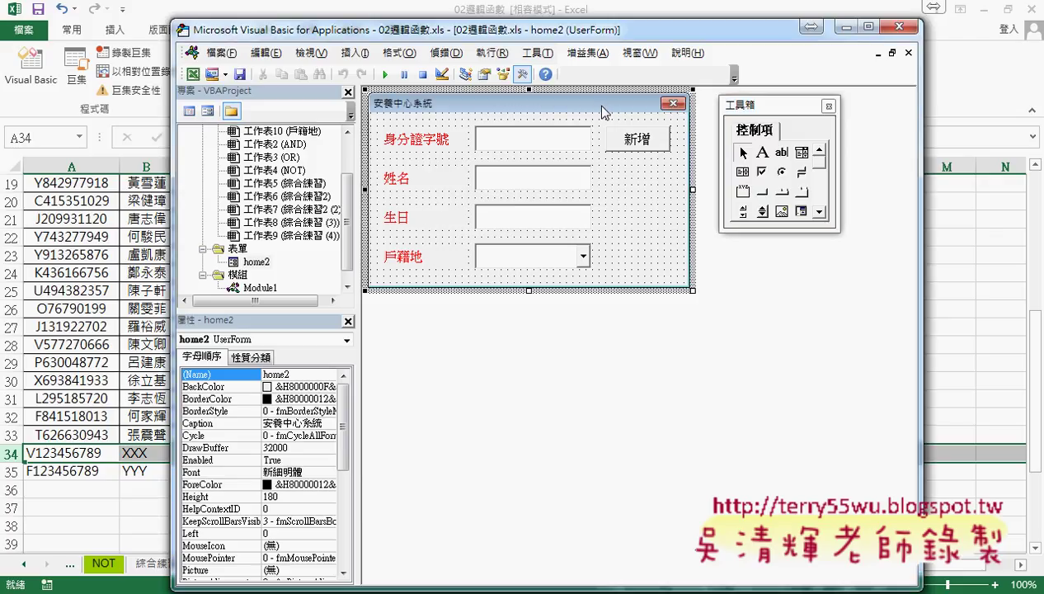
drag(284, 314, 289, 378)
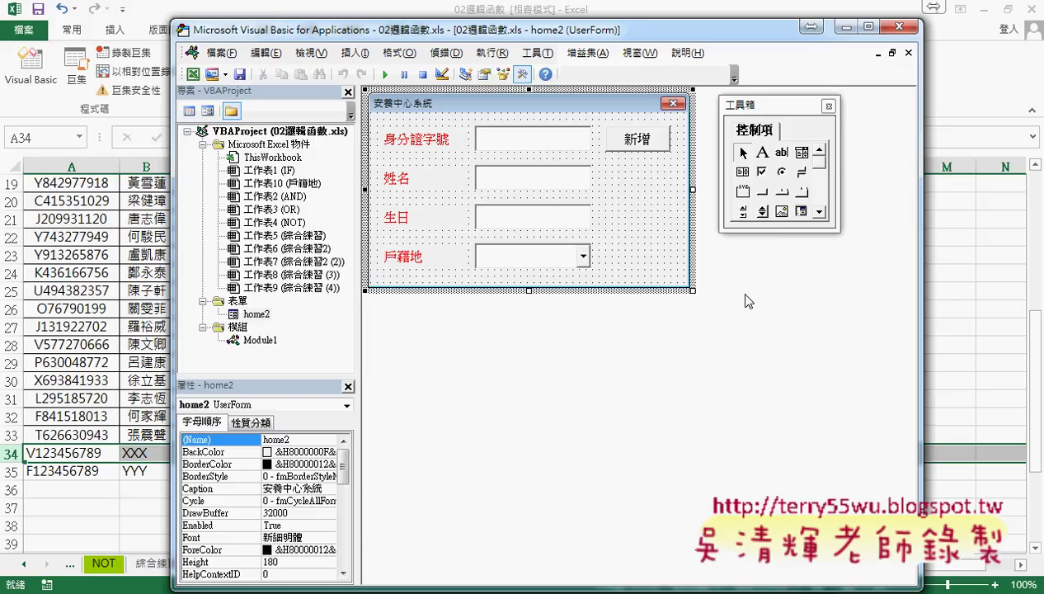
click(256, 339)
Insert a new blank UserForm1 via 插入 > 自訂表單 and select its (Name) property
right_click(273, 212)
mouse_move(318, 284)
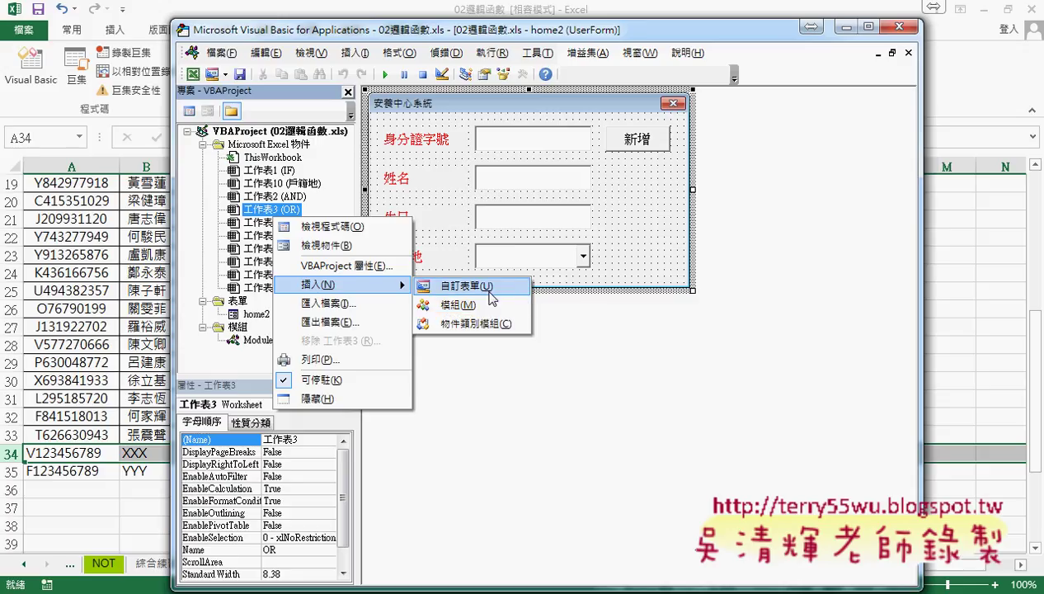
click(492, 298)
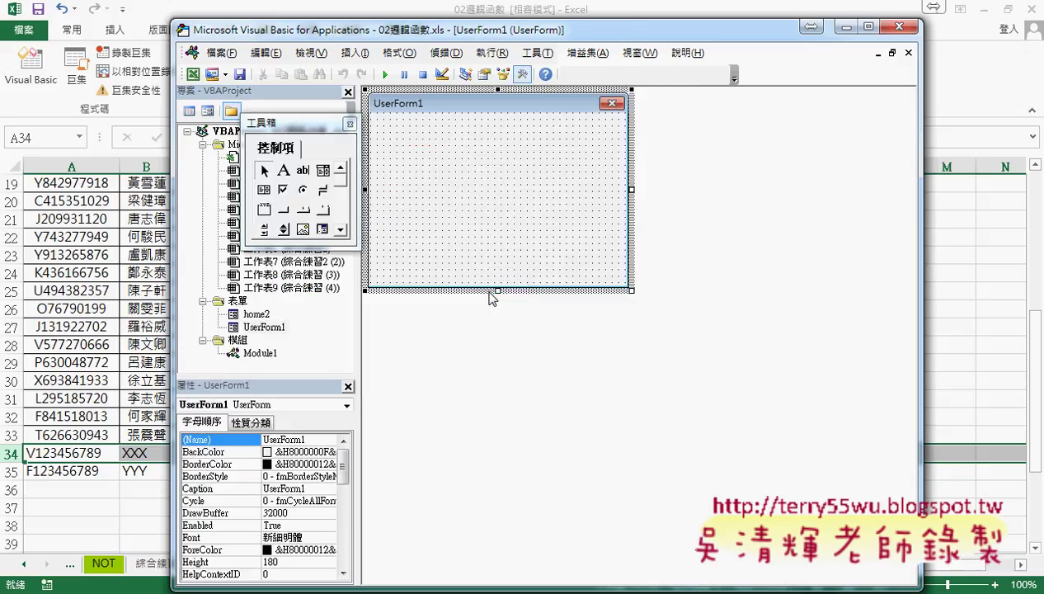
click(269, 329)
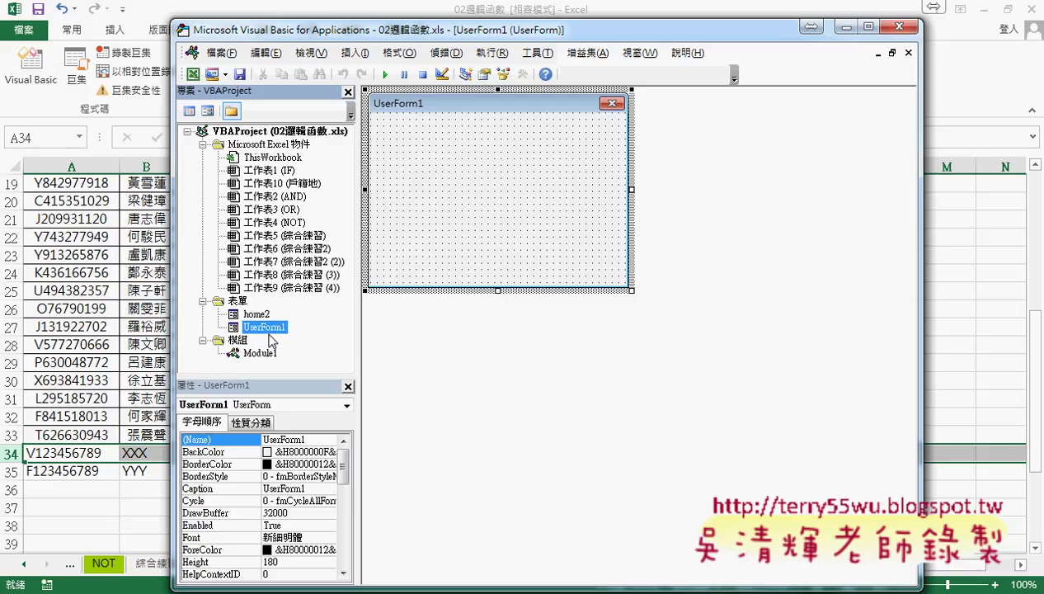
click(307, 439)
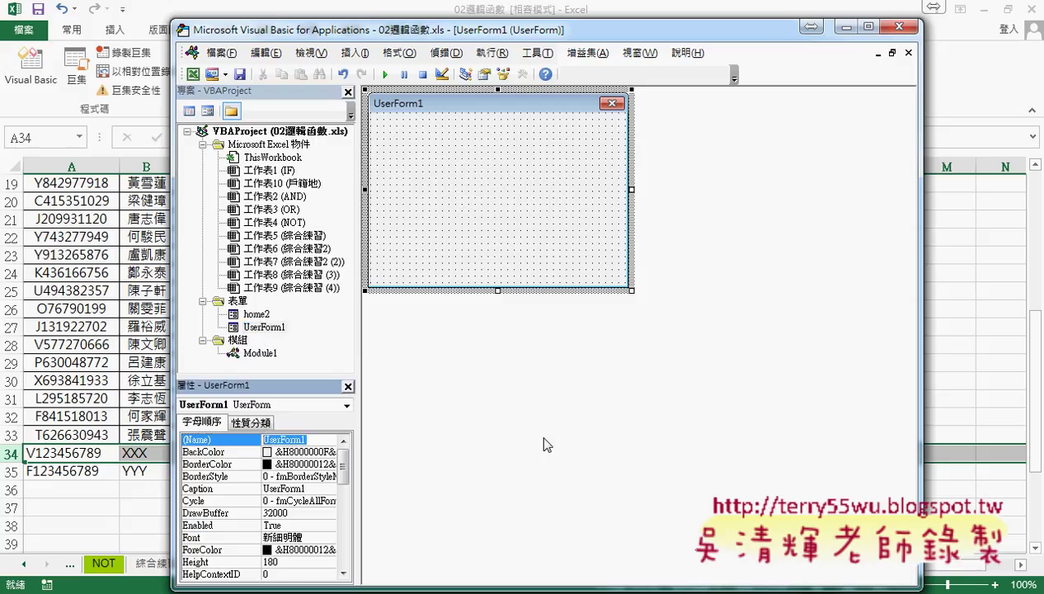
Rename the new form to home, then view home2 and home in design
text(h)
text(ome)
key(Return)
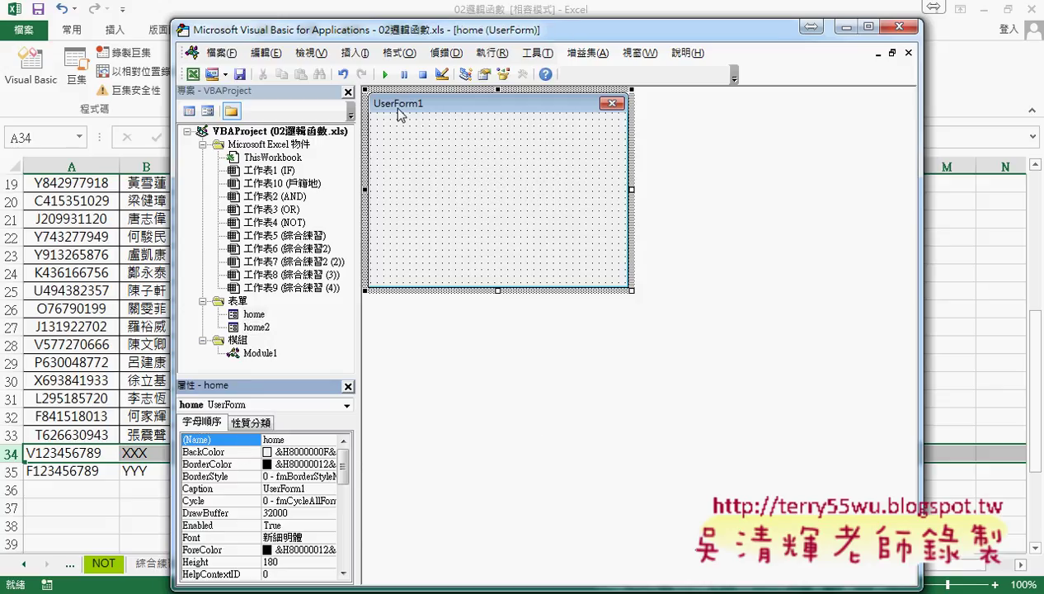
double_click(254, 327)
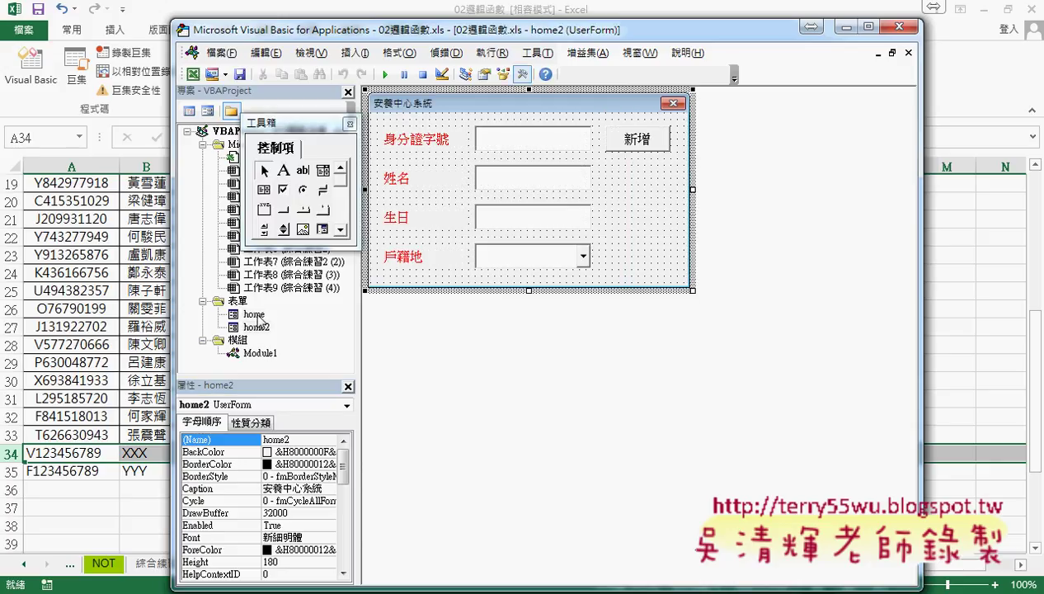
double_click(254, 315)
Move the toolbox beside the home form and reopen the Properties window via 檢視 > 屬性視窗
drag(332, 125, 752, 110)
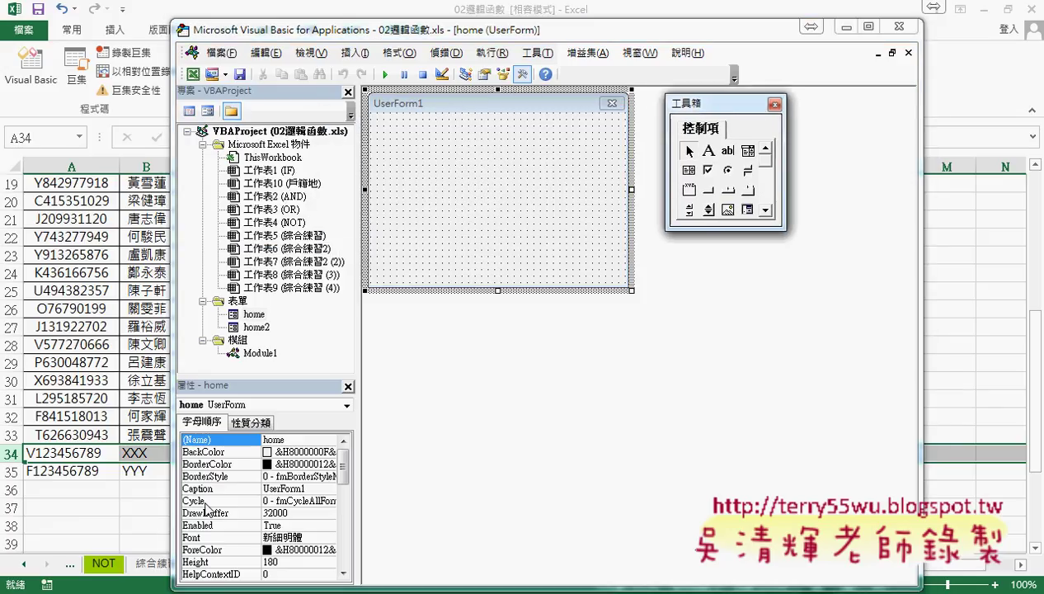
click(231, 374)
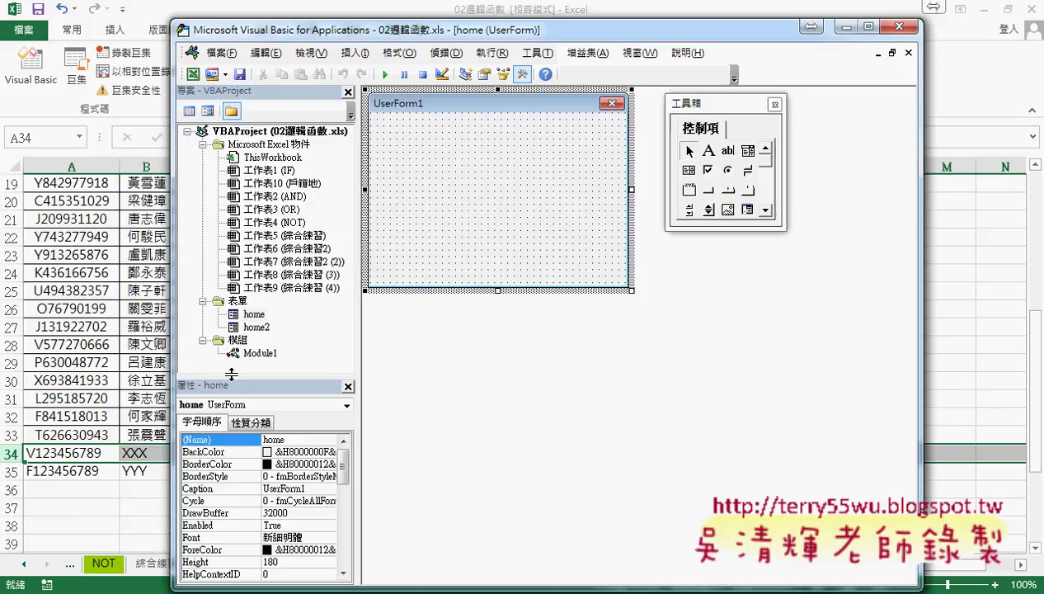
drag(231, 373, 231, 280)
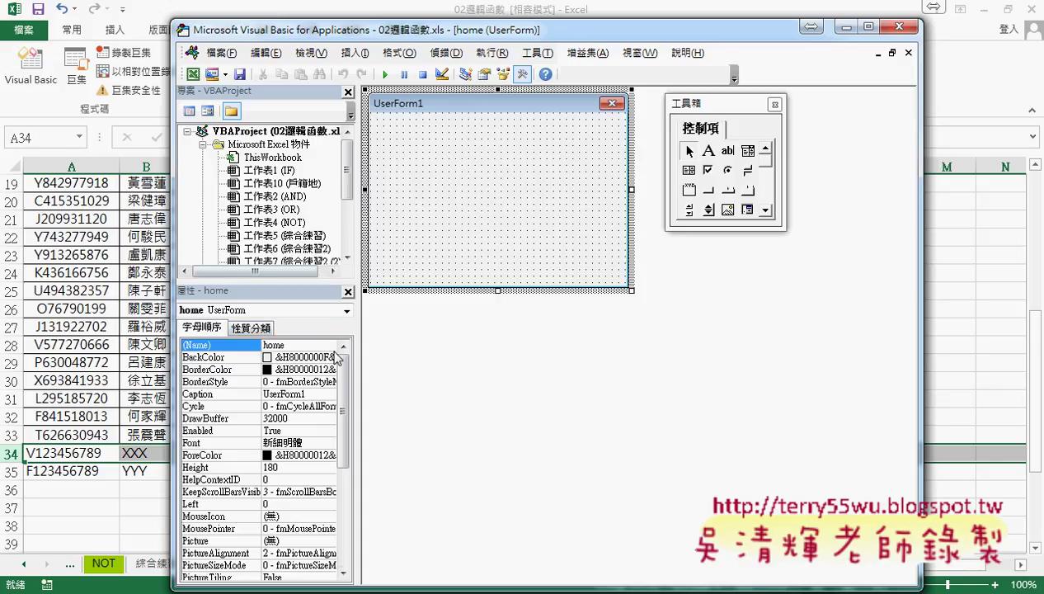
click(348, 291)
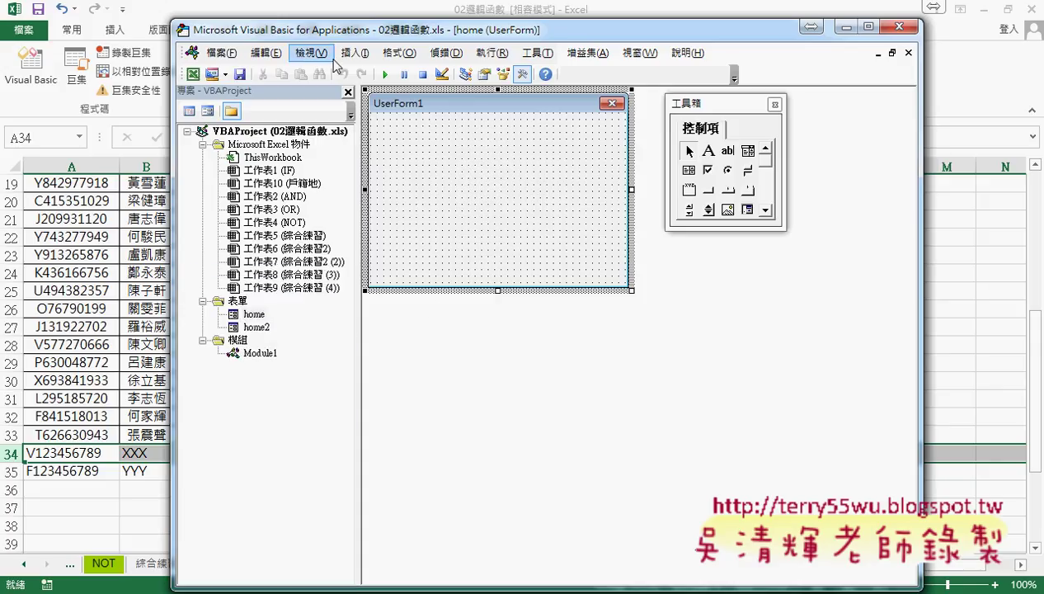
click(308, 53)
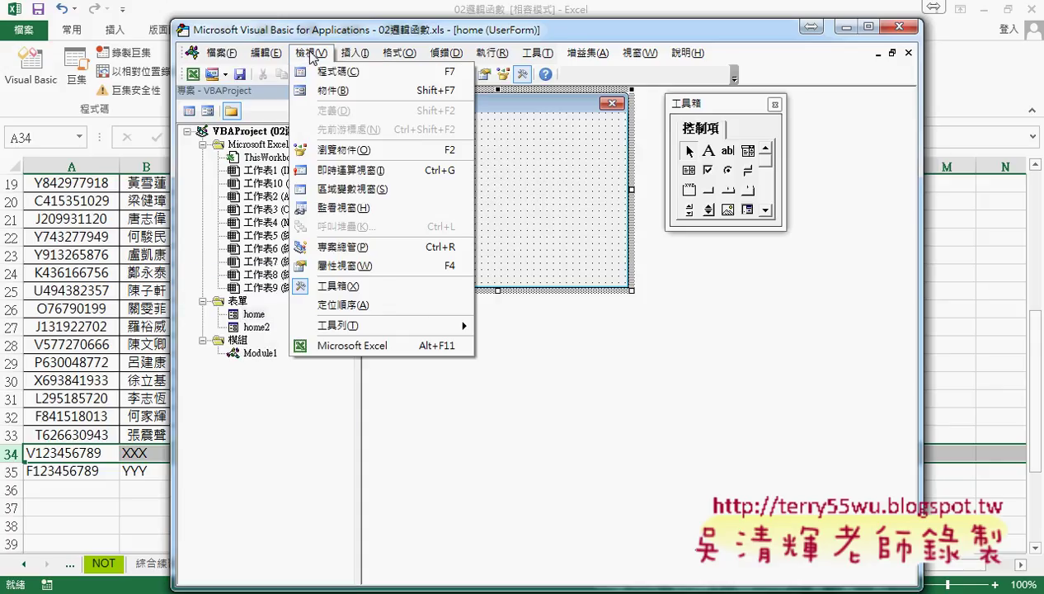
click(362, 267)
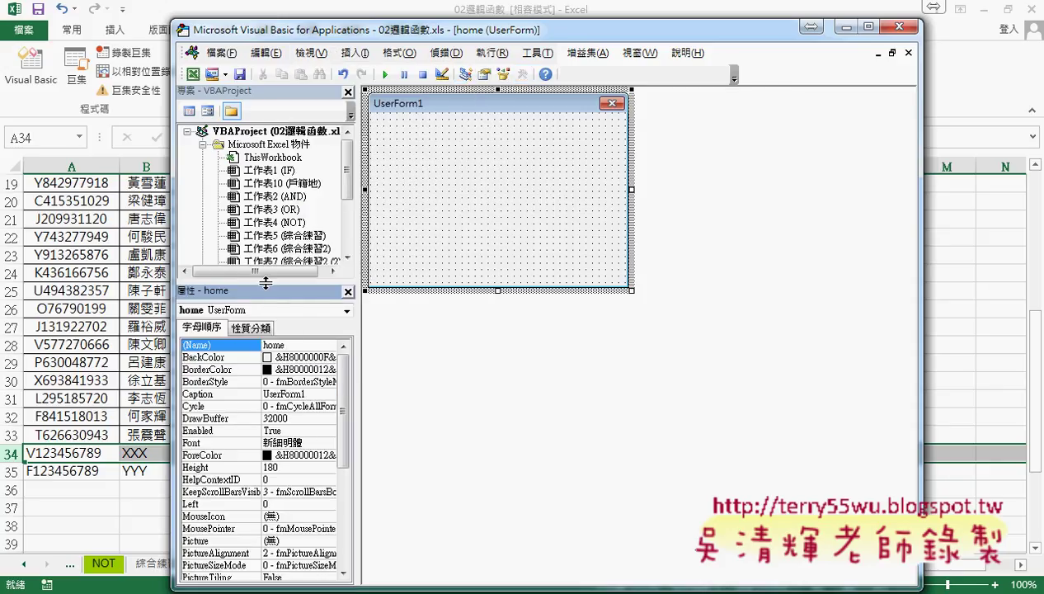
drag(265, 283, 265, 324)
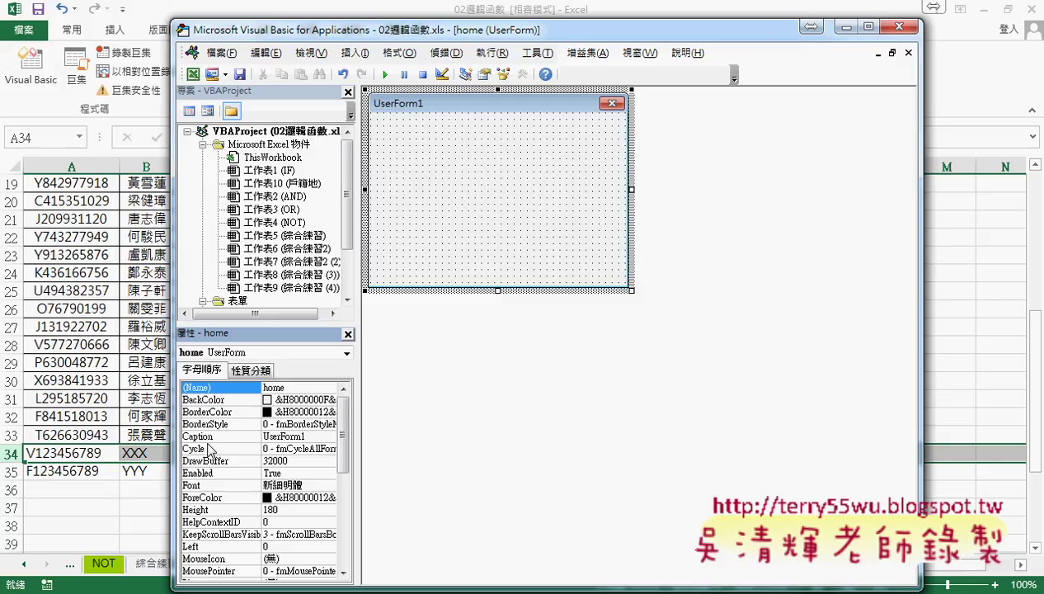
Set the home form's Caption to 安養中心系統
click(206, 436)
click(310, 434)
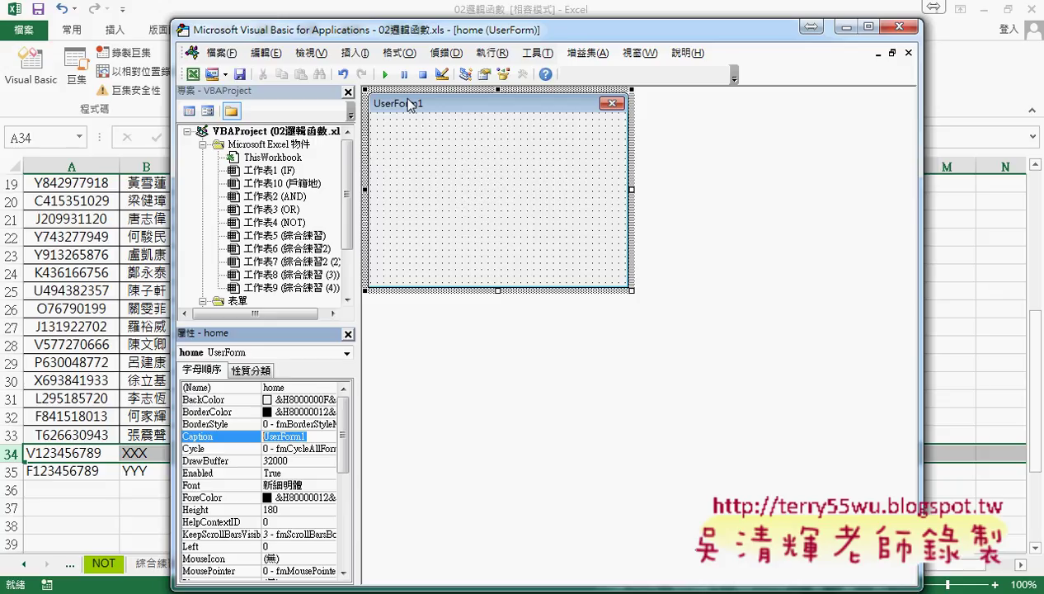
text(8)
key(BackSpace)
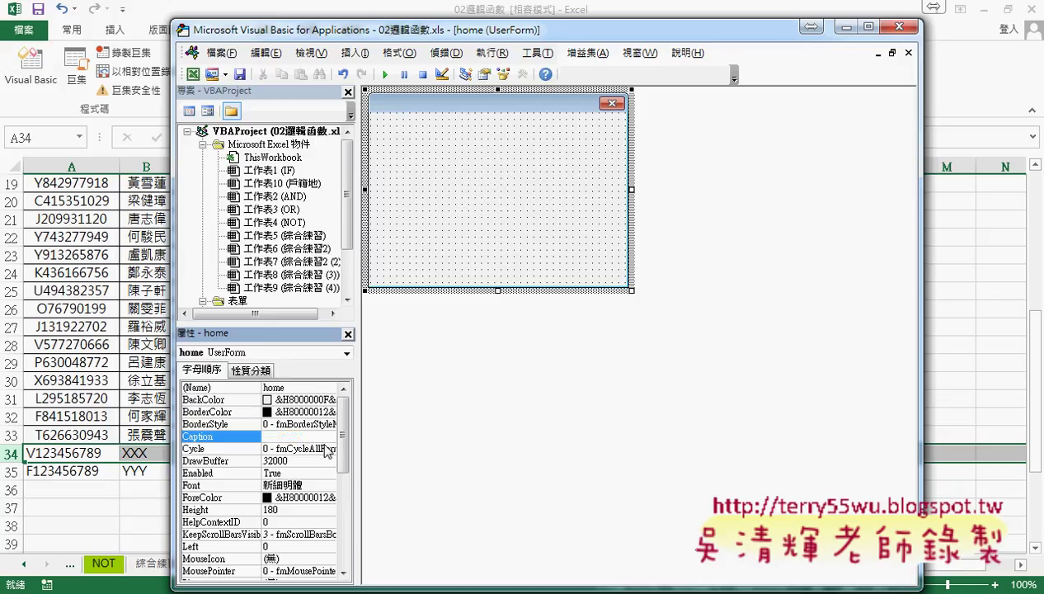
text(安養)
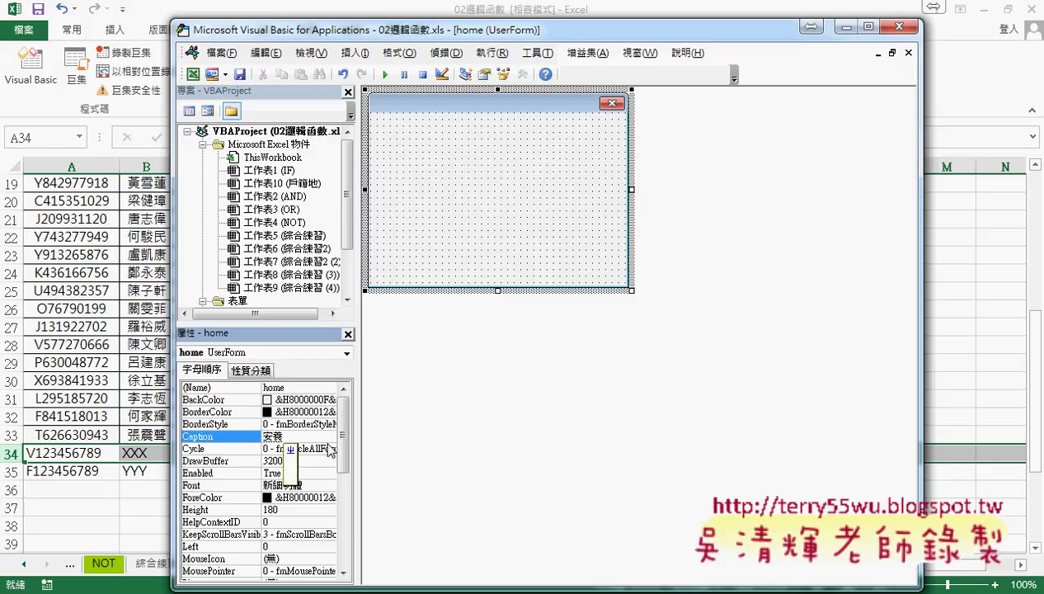
text(中心系統)
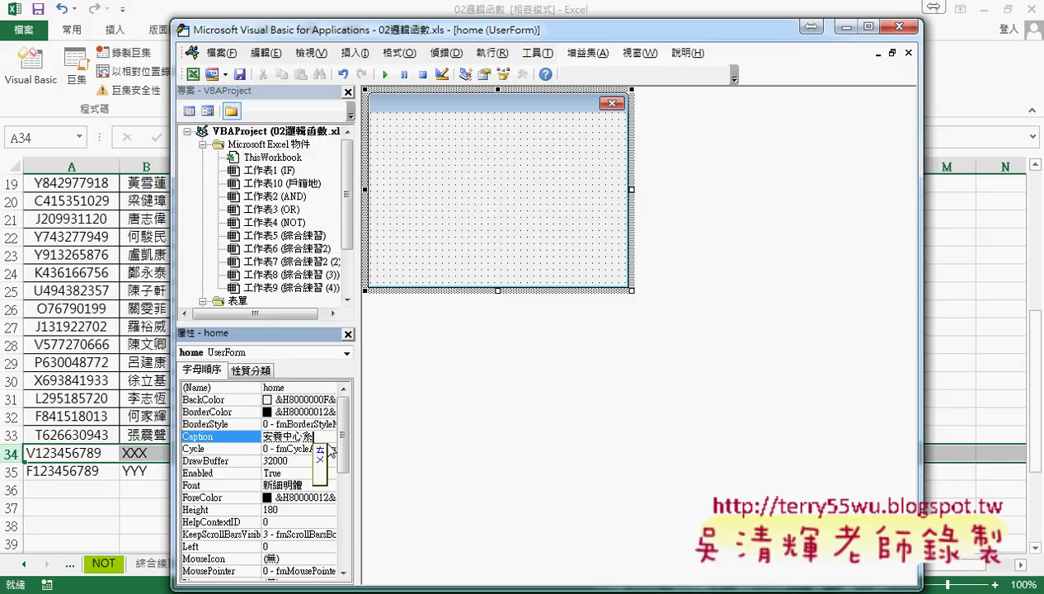
key(Return)
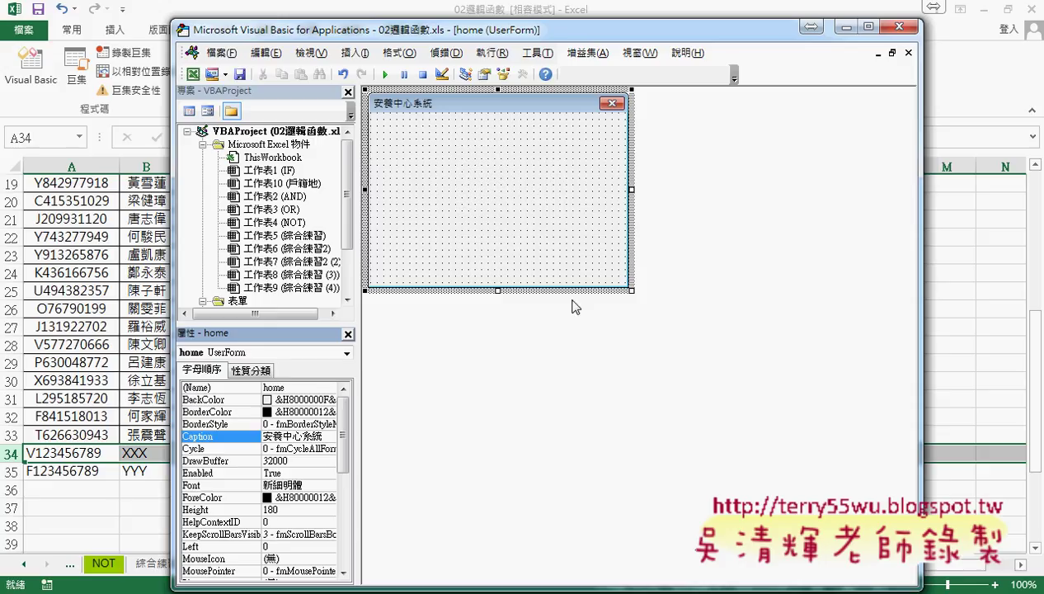
Show the control toolbox, enlarge the project tree, and switch to the Google Docs reference
click(524, 228)
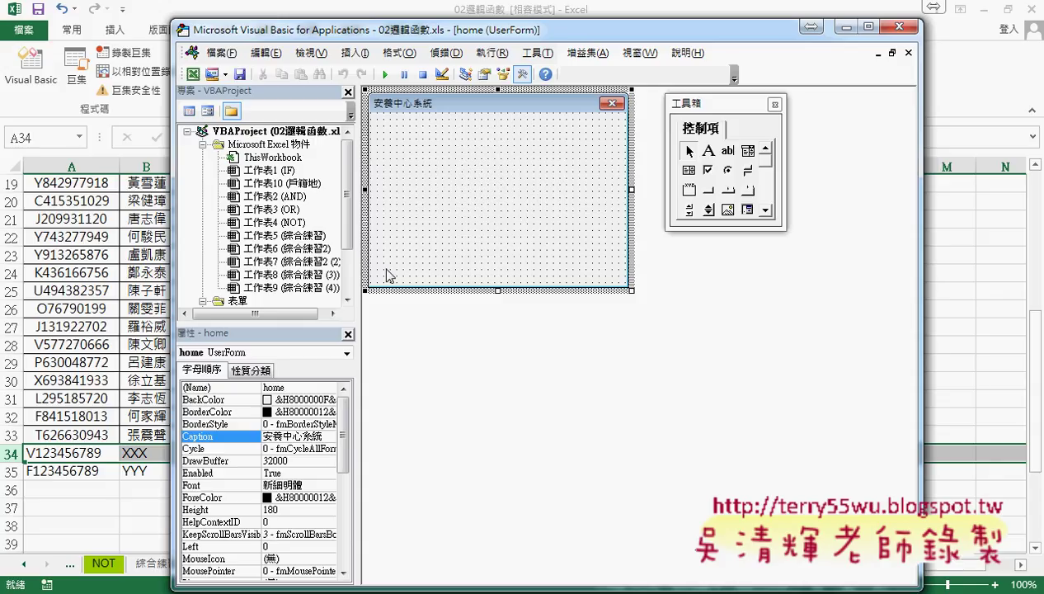
drag(326, 323, 326, 371)
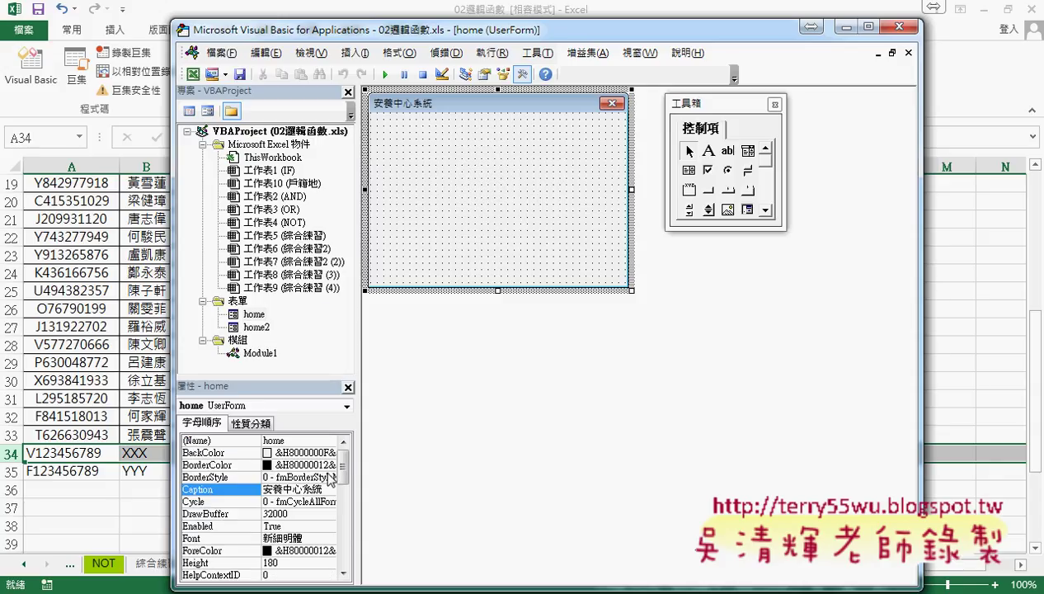
click(169, 501)
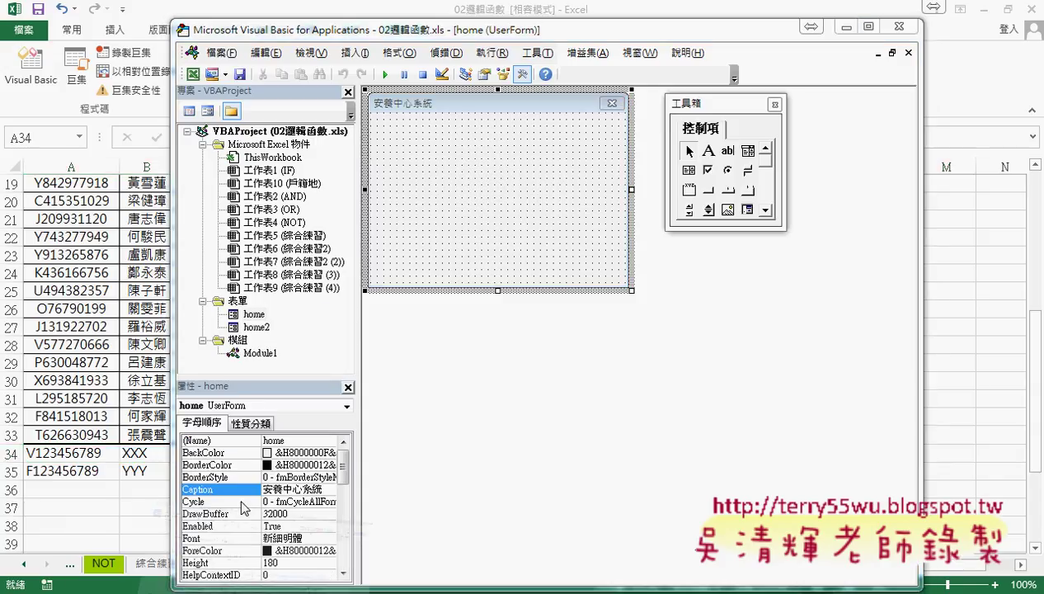
scroll(605, 361, down, 1)
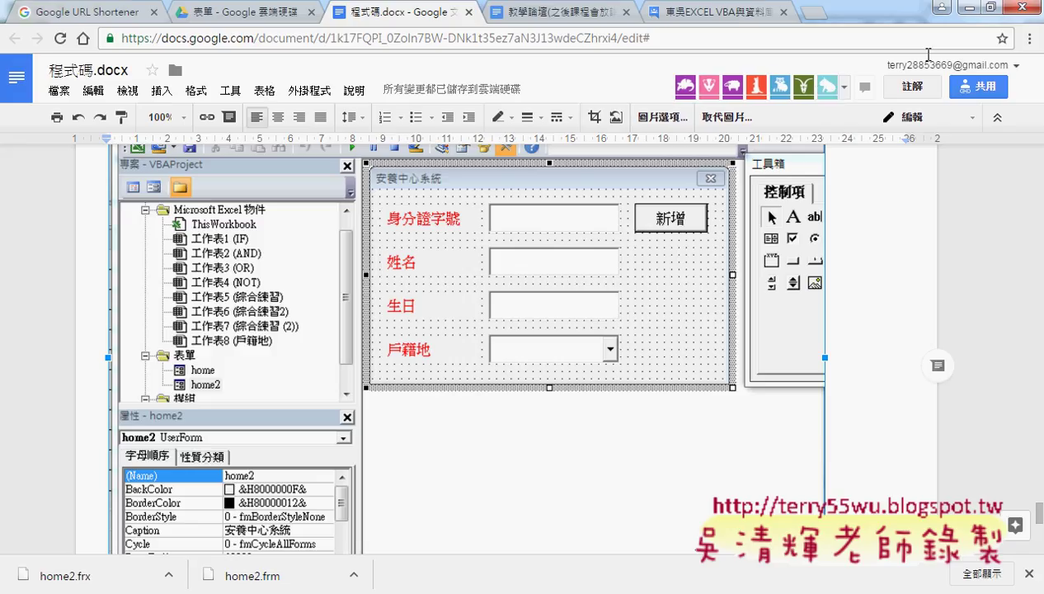
Minimize Chrome to return to the VBA form editor
click(942, 7)
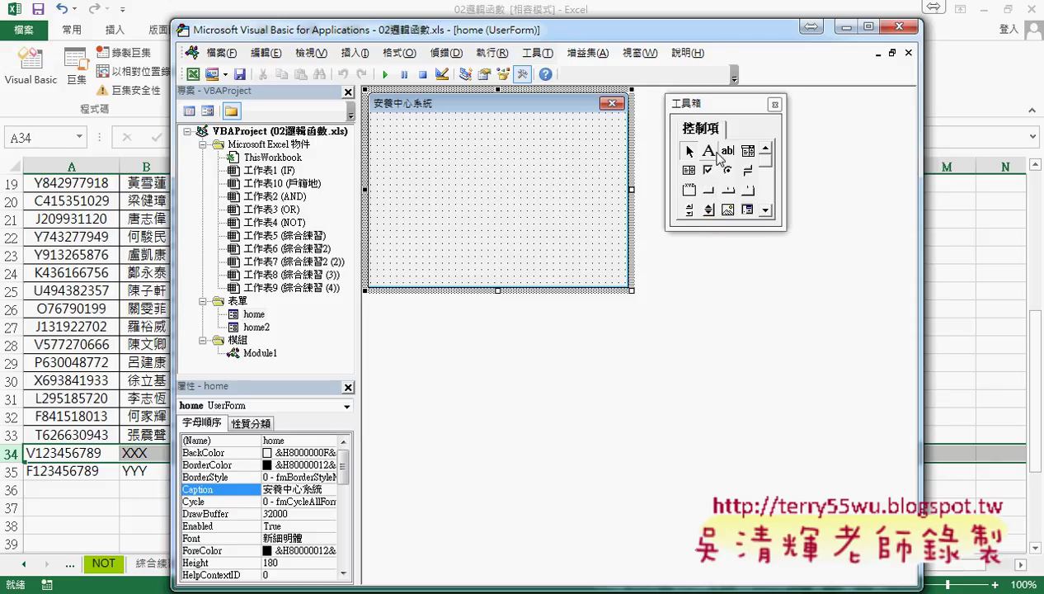
Draw a label near the form's top-left corner and enlarge the form slightly
click(708, 151)
drag(384, 132, 477, 160)
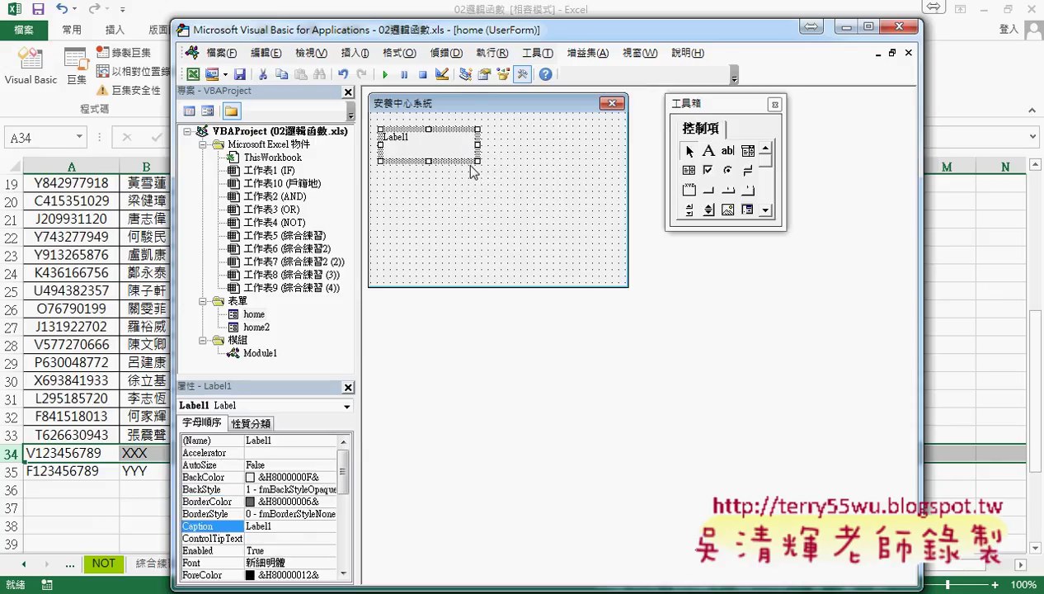
click(620, 240)
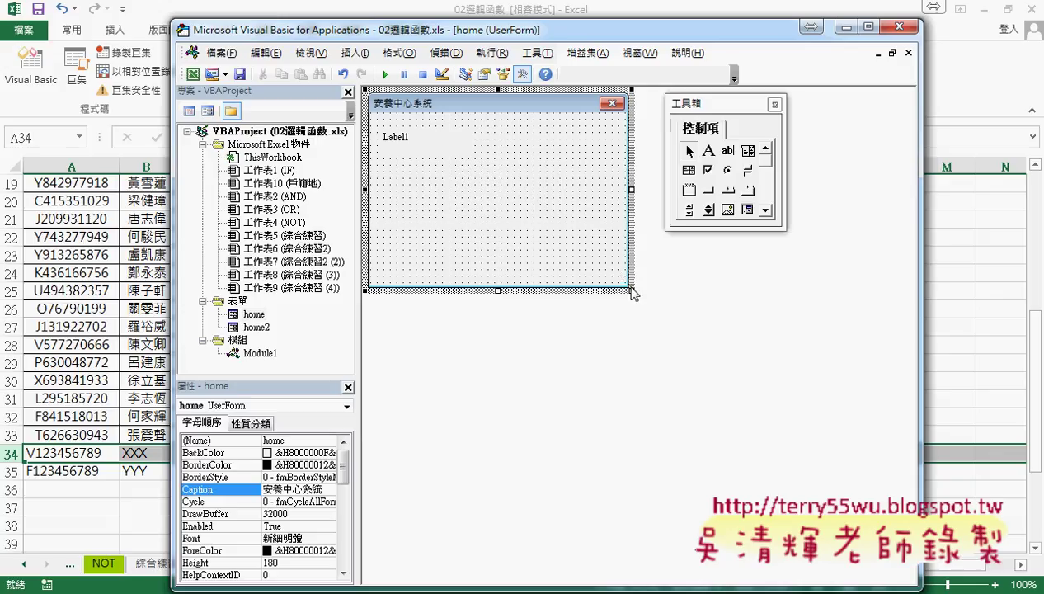
drag(628, 287, 676, 302)
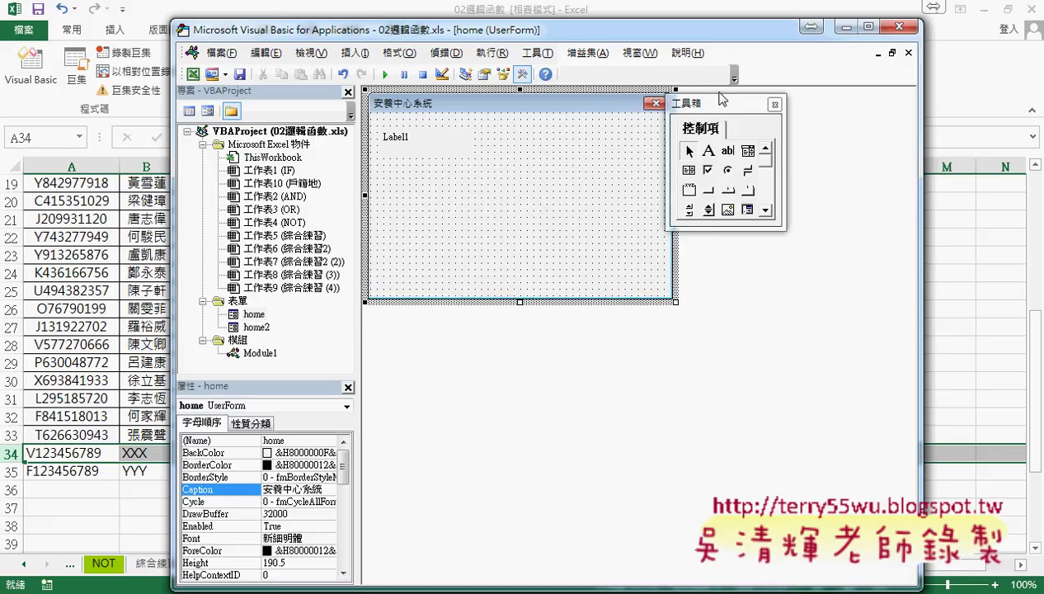
drag(719, 99, 775, 103)
Change Label1's caption to 身分證字號, correcting the IME character choice
click(428, 148)
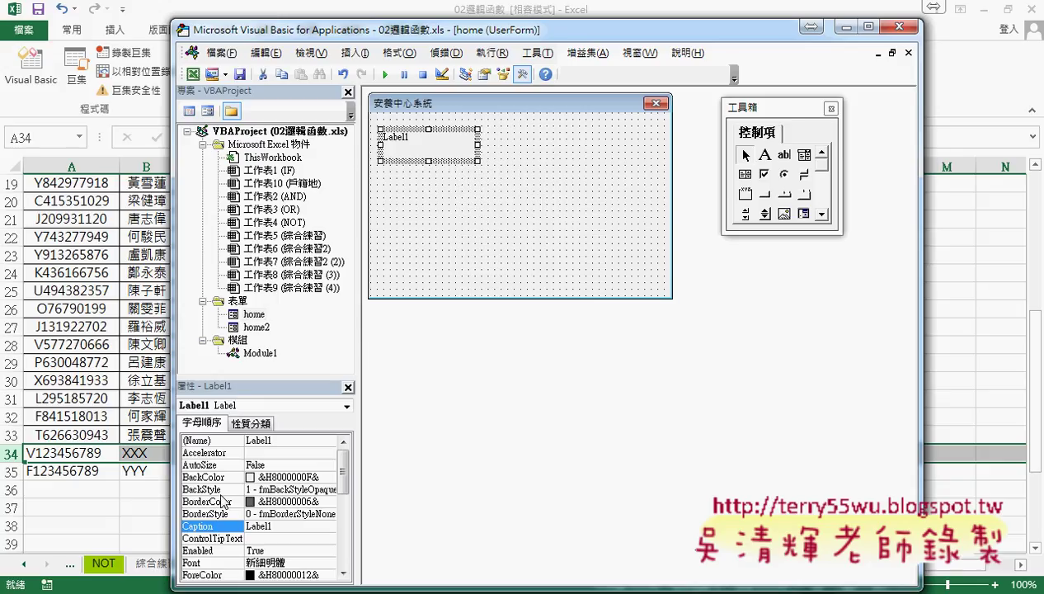
click(255, 526)
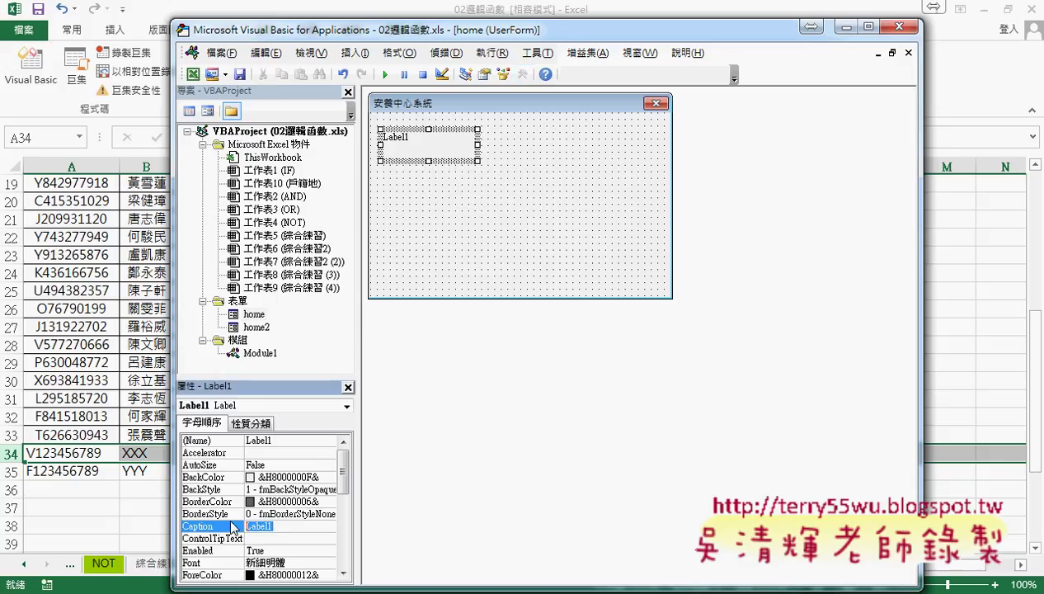
text(身)
text(分眾)
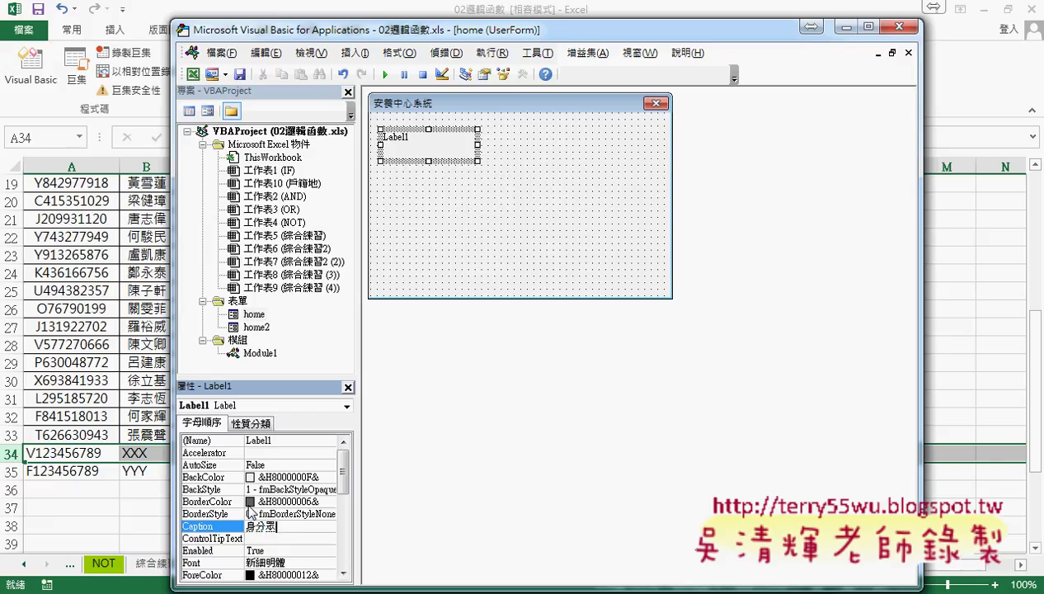
text(證自號)
key(Left)
key(Down)
key(Return)
key(Return)
key(Return)
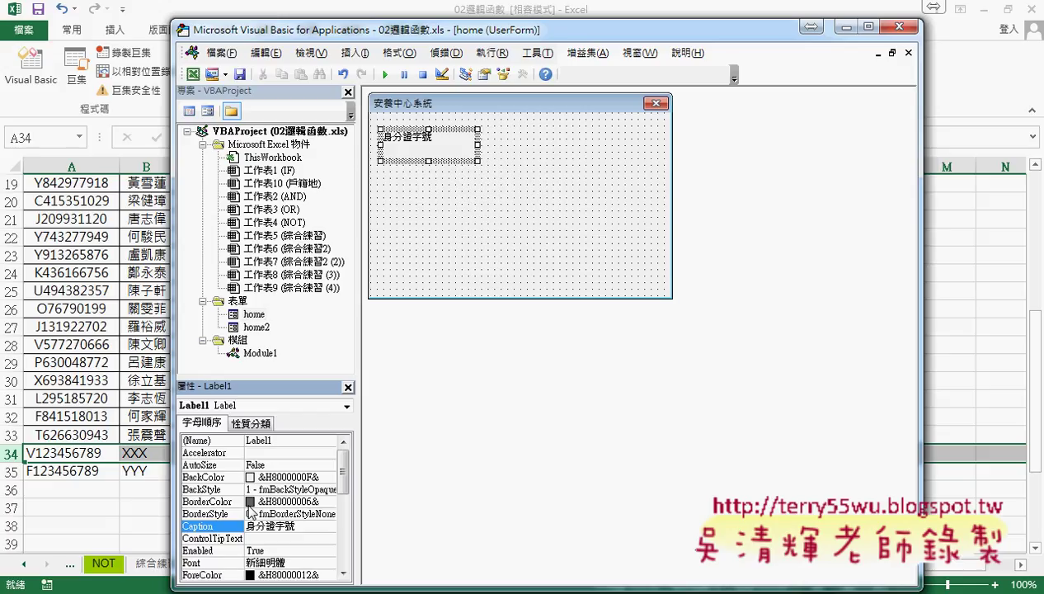
click(198, 562)
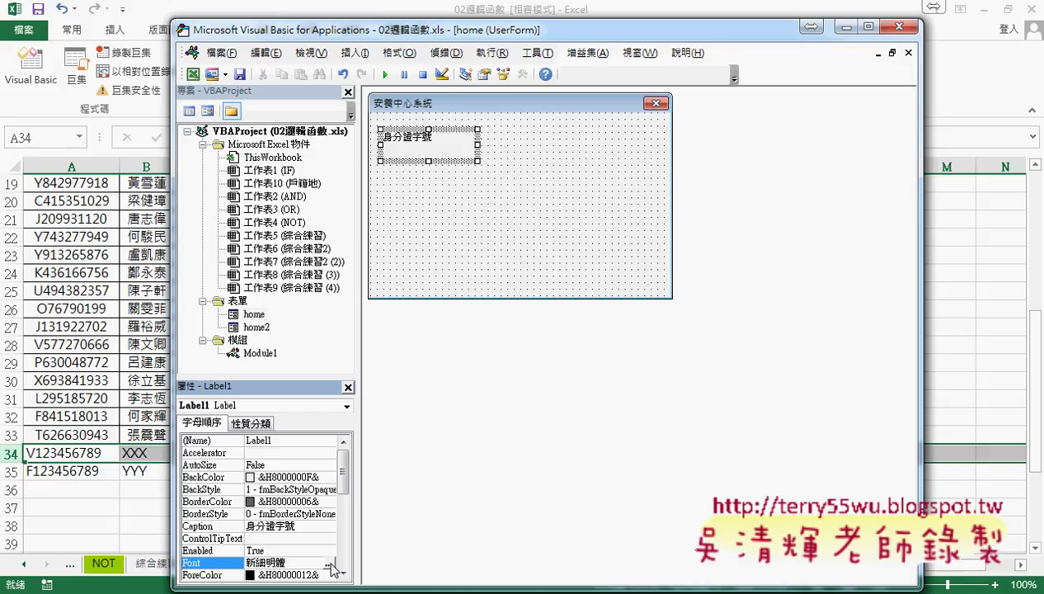
Set the 身分證字號 label's font size to 16
click(329, 564)
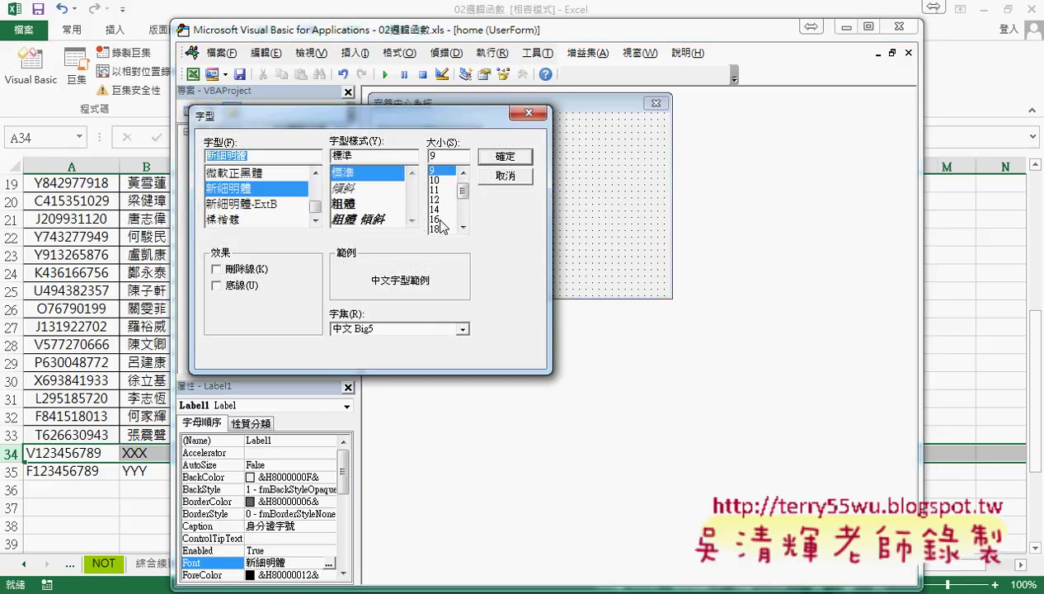
click(441, 220)
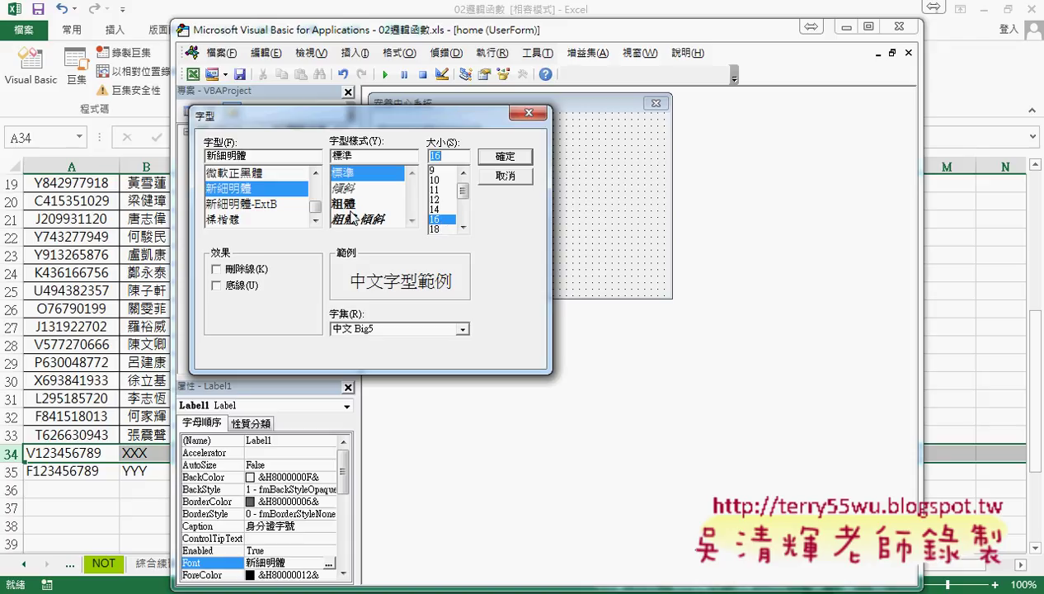
click(503, 157)
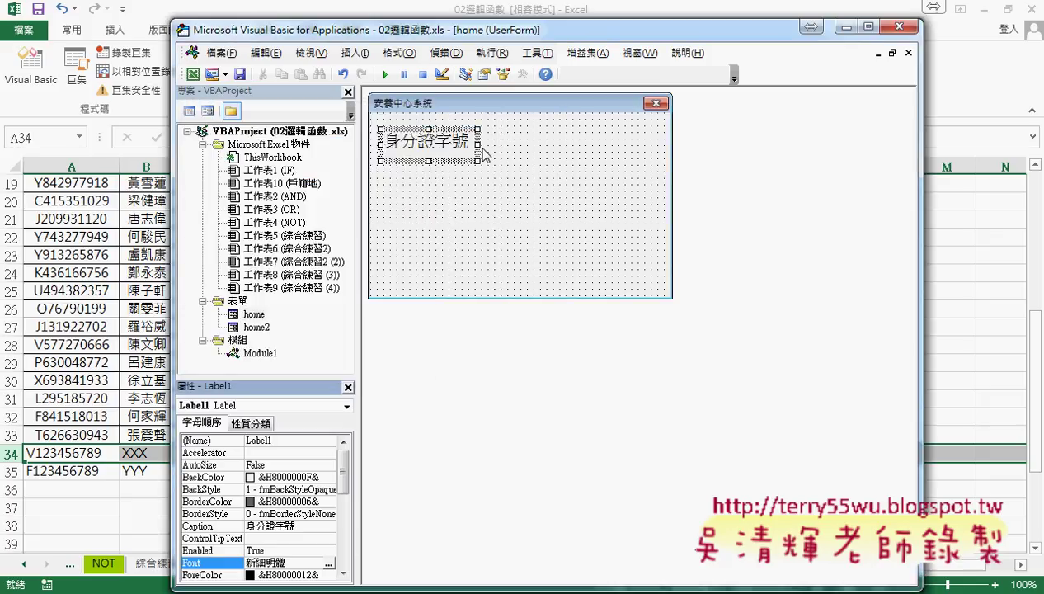
Widen the label so the 16-point 身分證字號 caption fits
drag(479, 145, 505, 146)
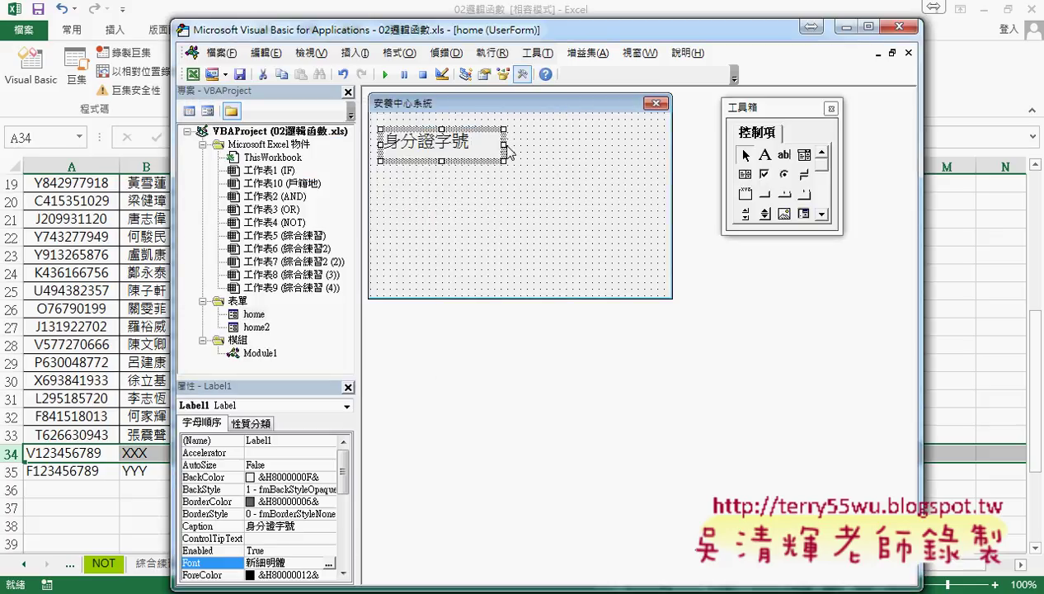
click(559, 201)
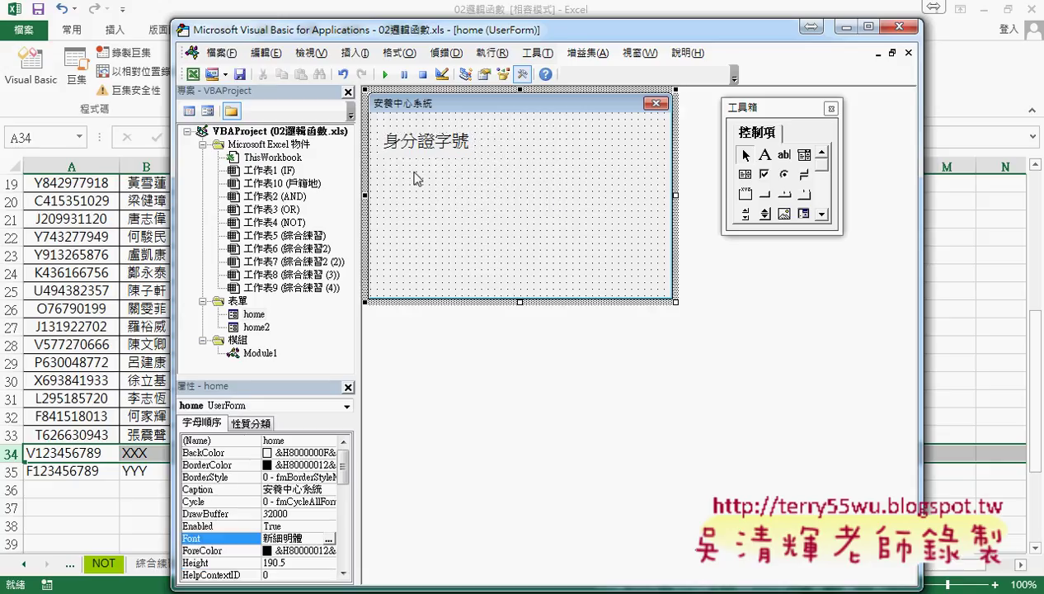
click(409, 147)
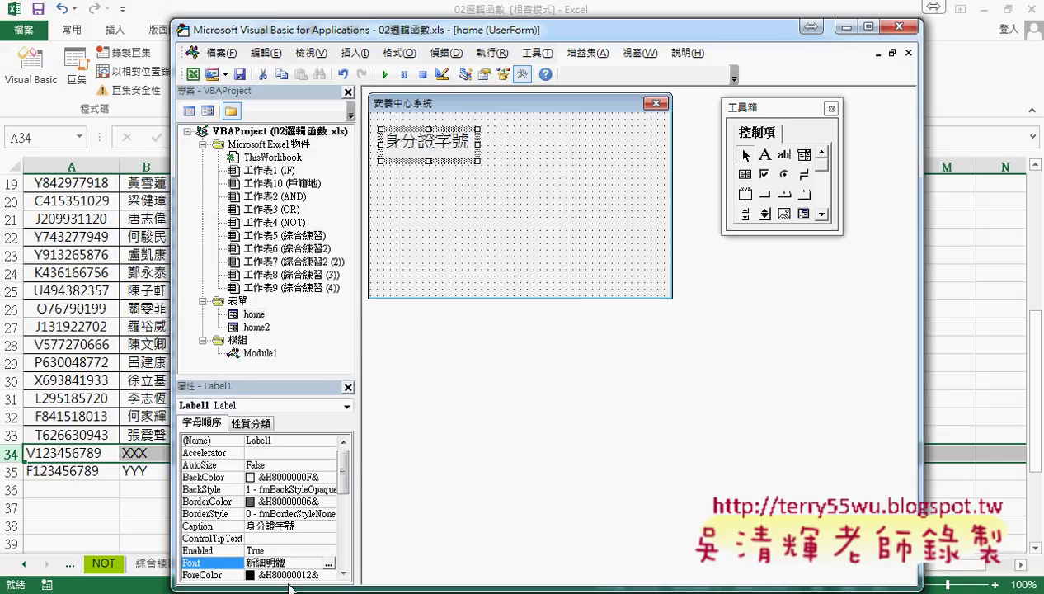
click(214, 575)
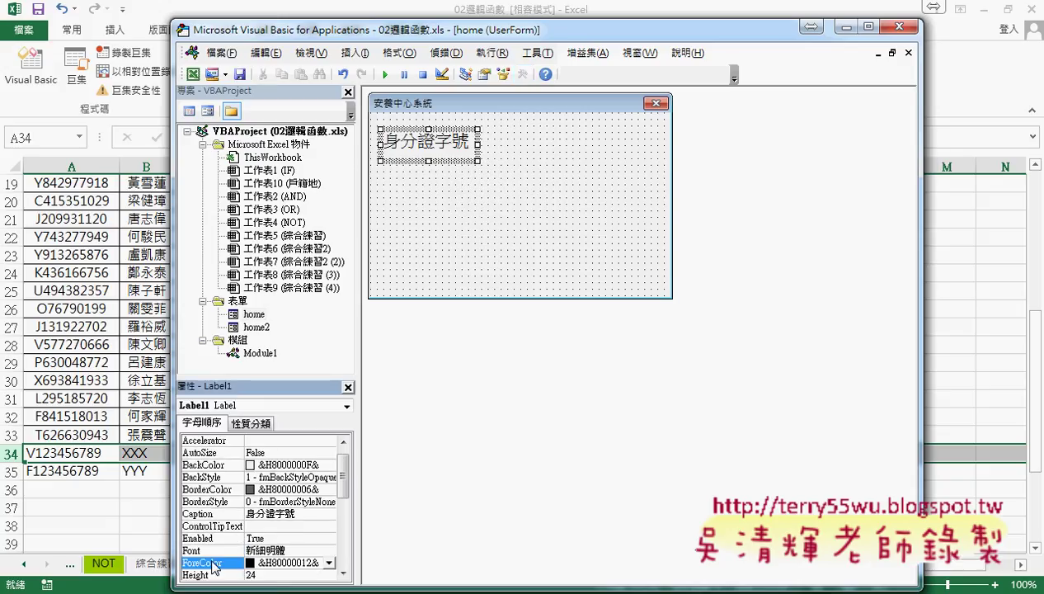
Make the label text red from the palette and set its font size to 14
click(329, 563)
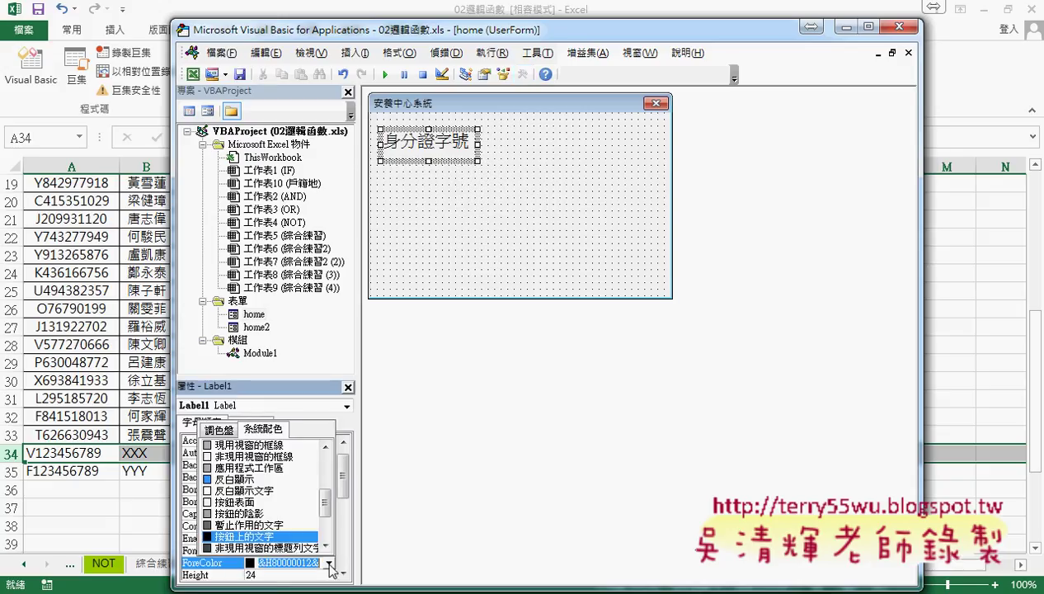
click(219, 429)
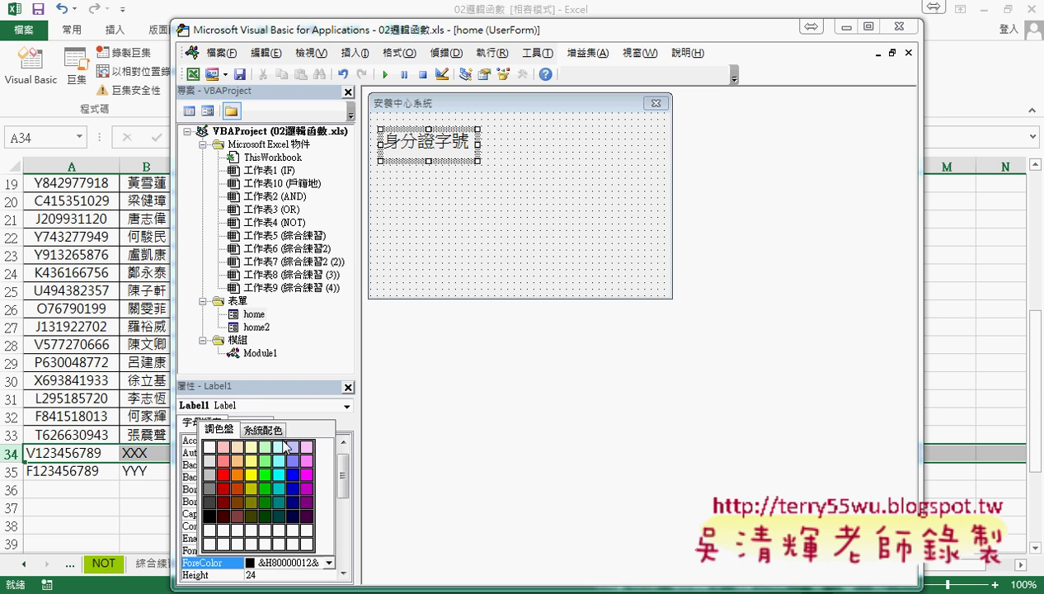
click(224, 475)
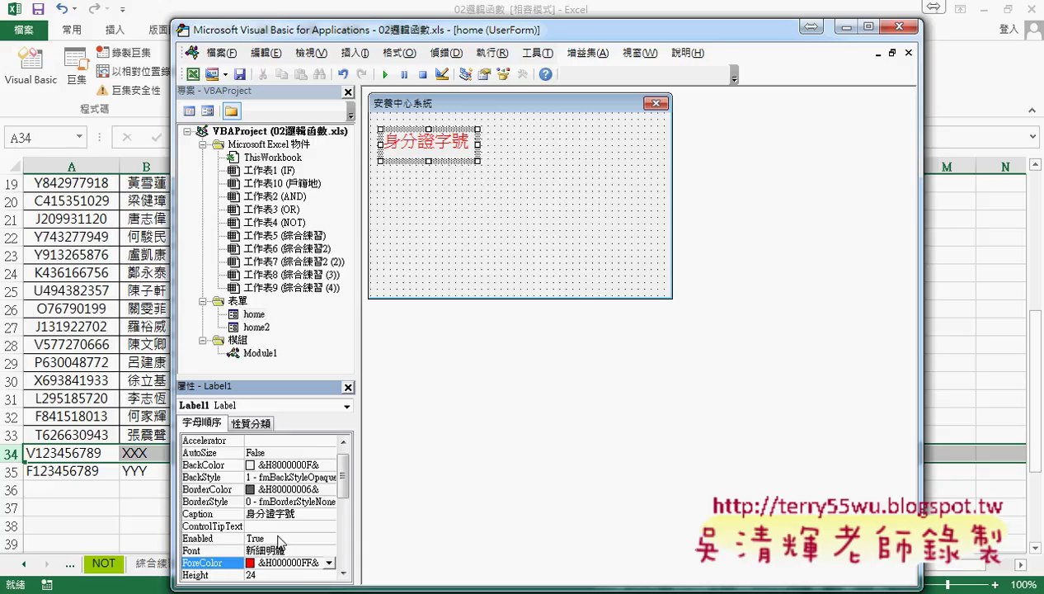
click(227, 550)
click(328, 549)
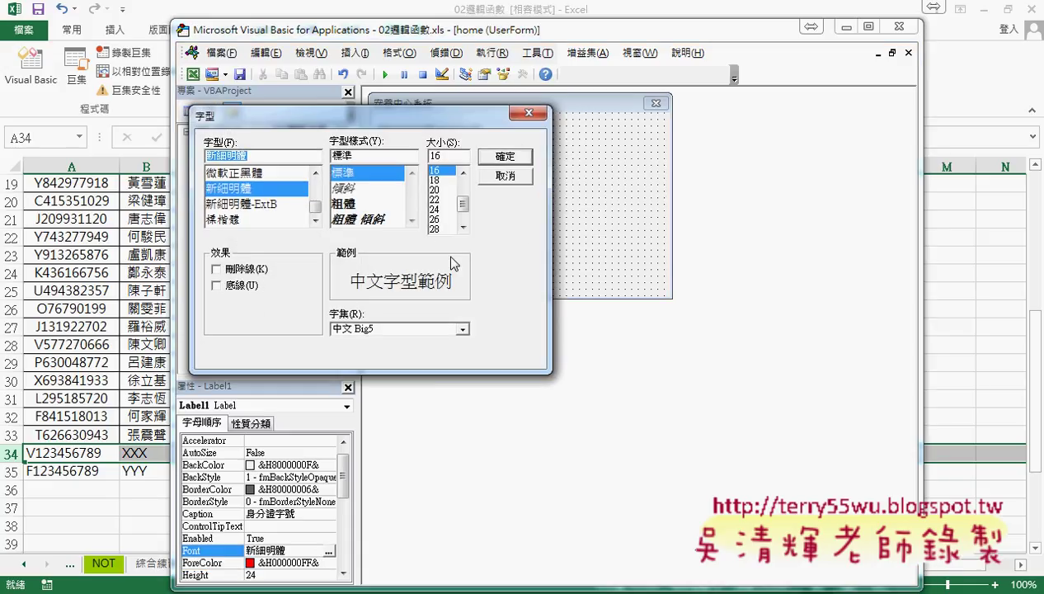
click(463, 172)
click(438, 173)
click(503, 157)
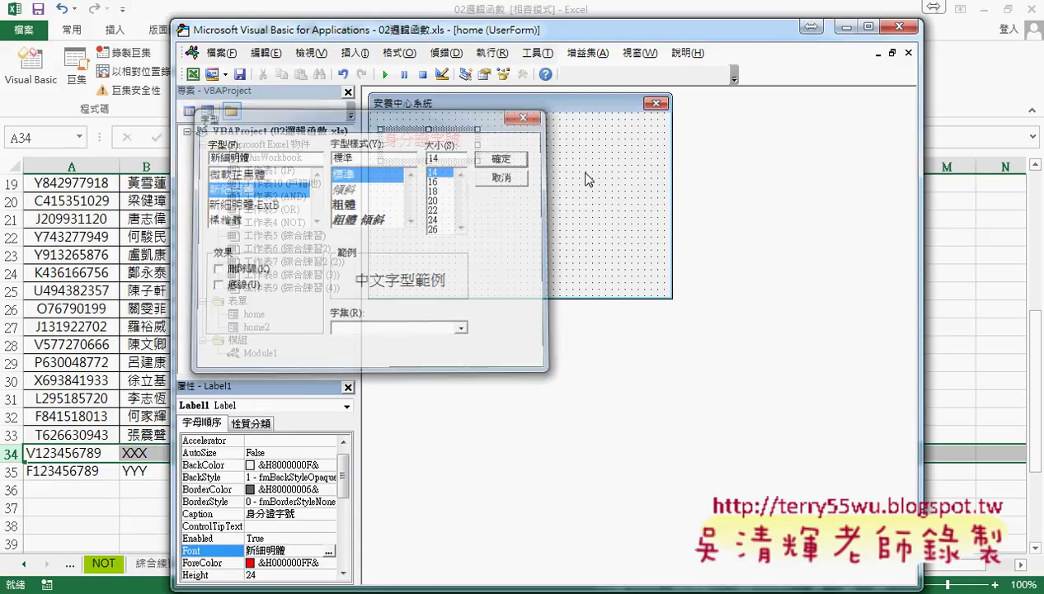
Shrink the label's height, then Ctrl-drag copies of it down the form
click(428, 155)
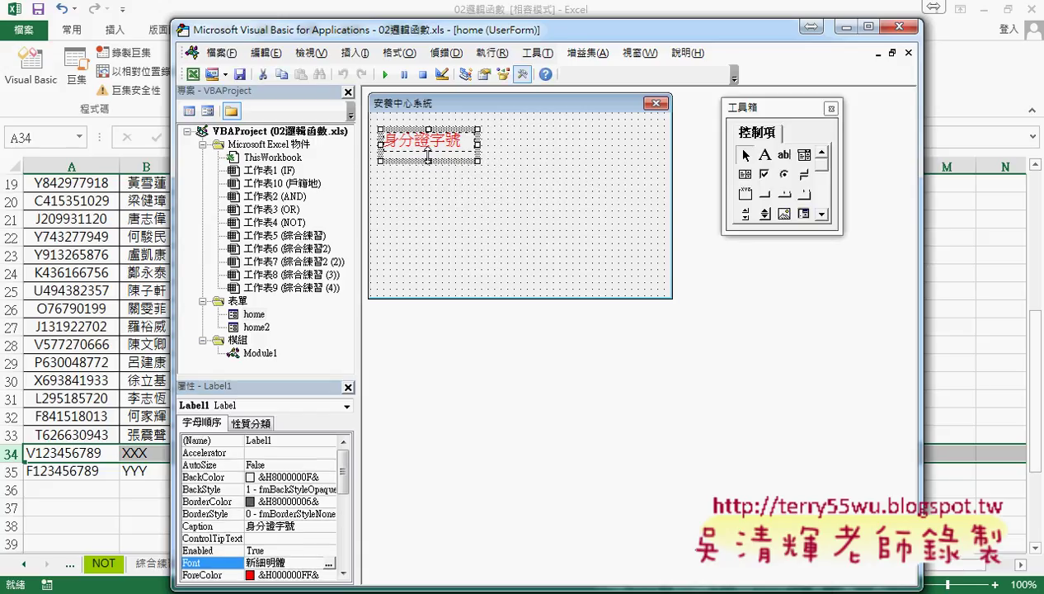
drag(428, 155, 428, 150)
click(439, 204)
click(436, 145)
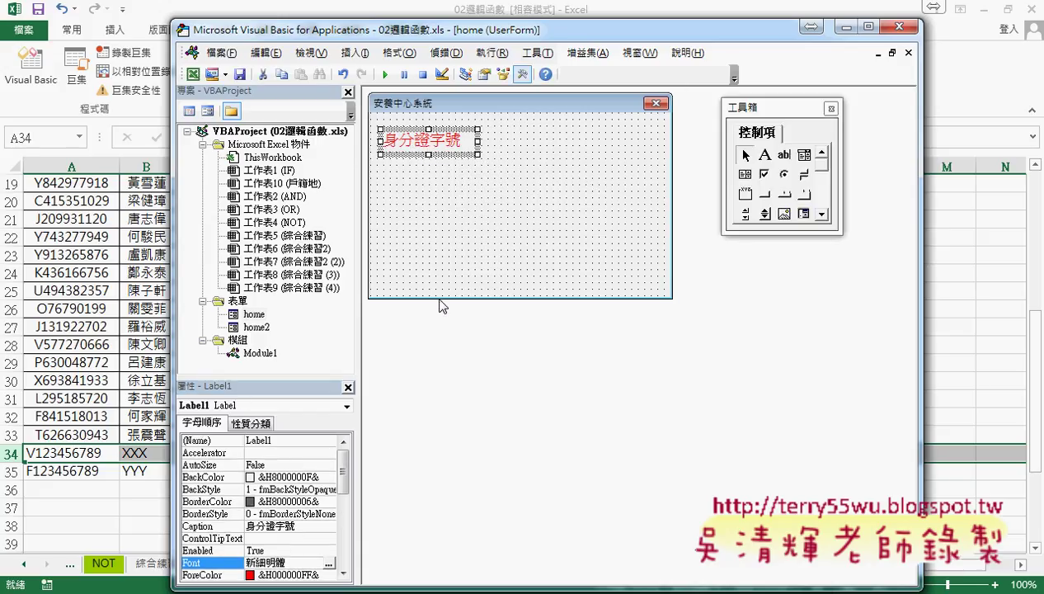
click(530, 277)
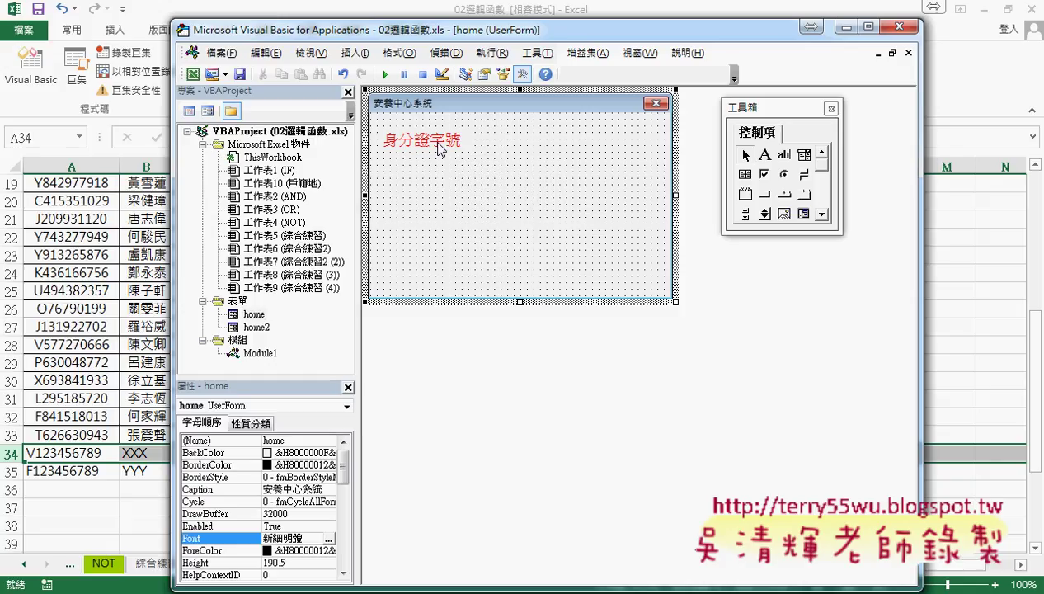
drag(440, 146, 448, 186)
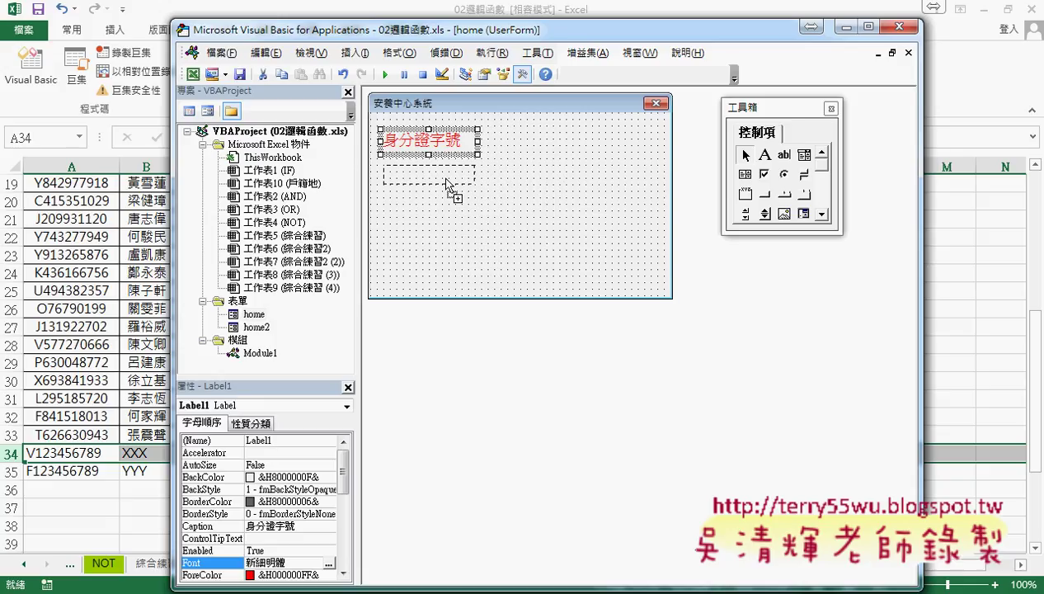
mouse_move(446, 183)
mouse_down()
mouse_move(448, 223)
mouse_move(467, 262)
mouse_up()
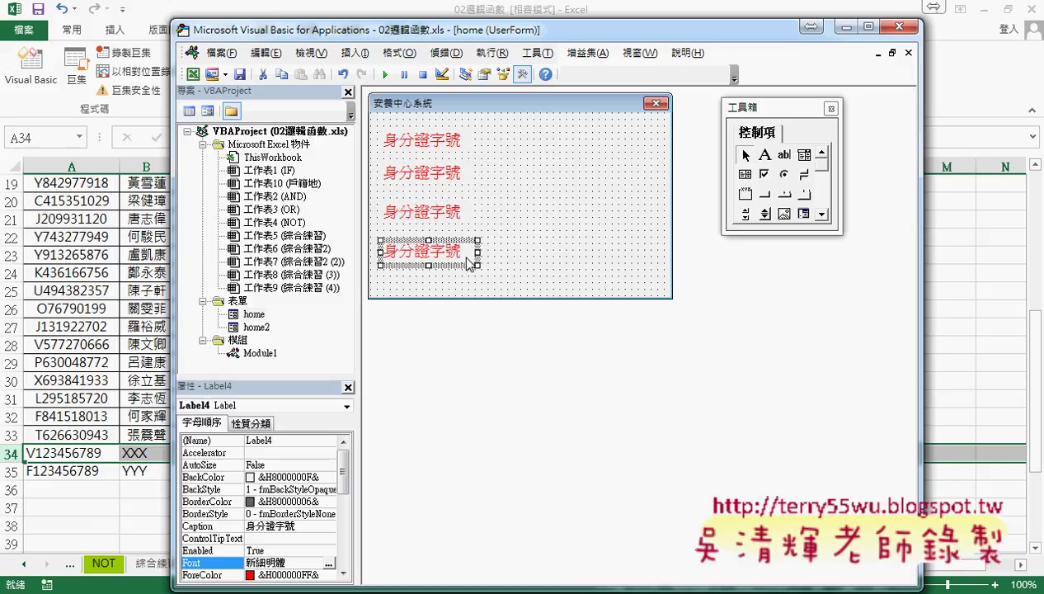
Nudge the second and third label copies into place, then box-select all four labels
click(434, 179)
click(429, 216)
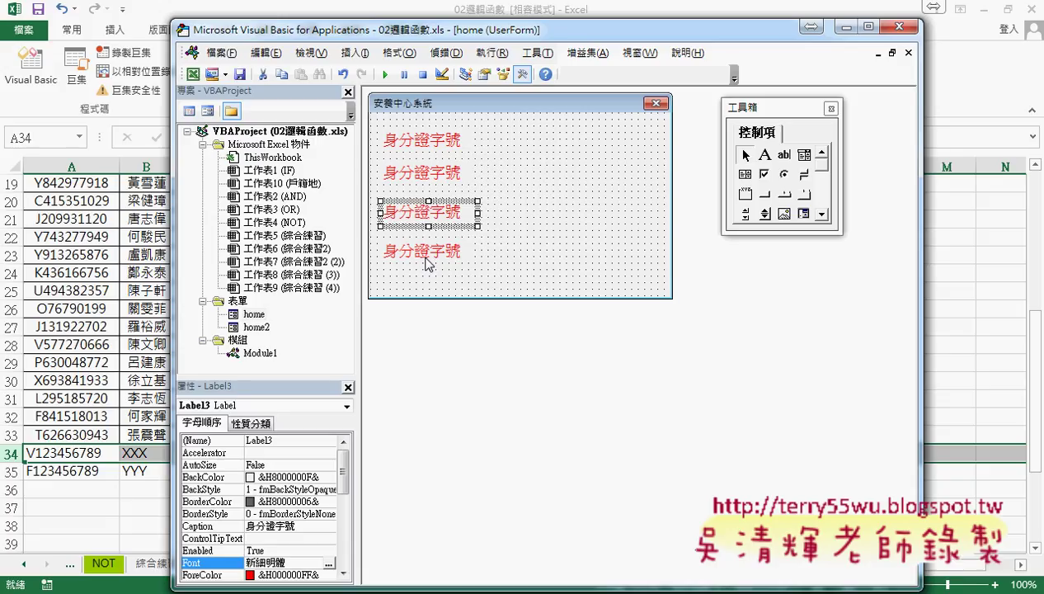
click(427, 261)
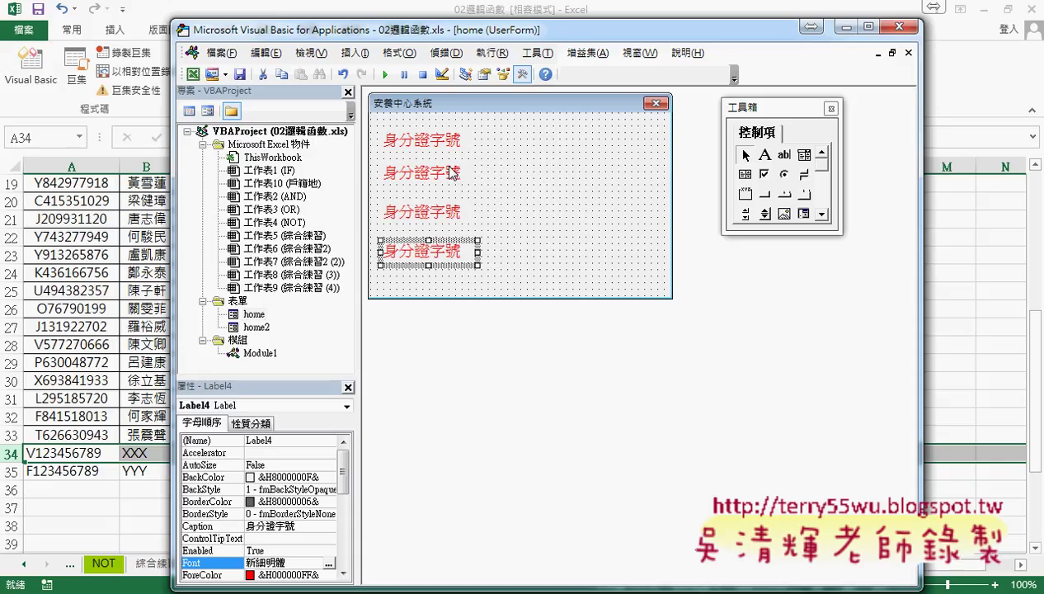
mouse_move(447, 177)
mouse_down()
mouse_move(467, 183)
mouse_move(419, 213)
mouse_up()
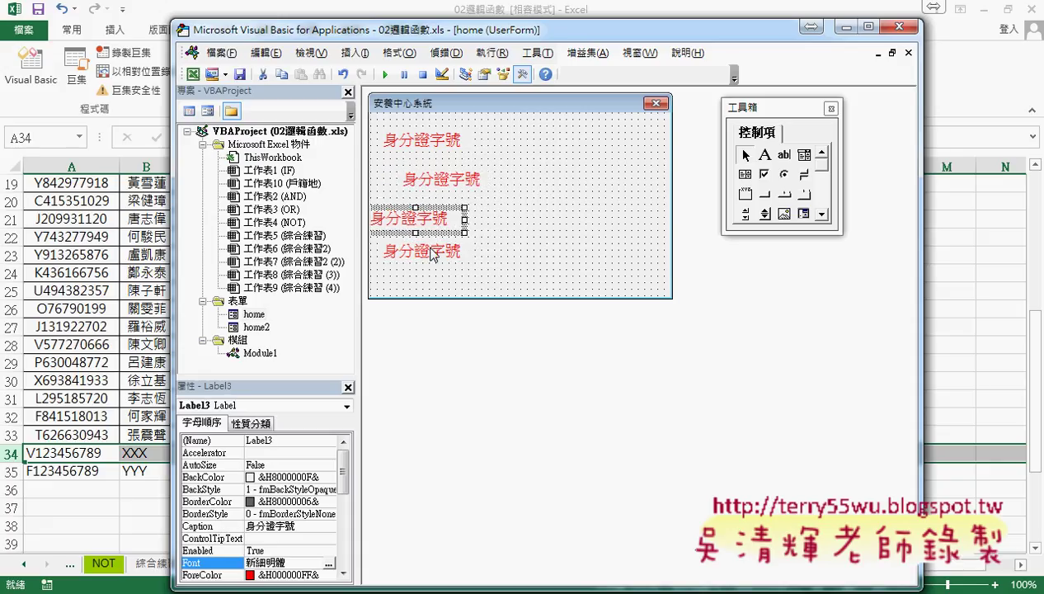
drag(432, 252, 439, 260)
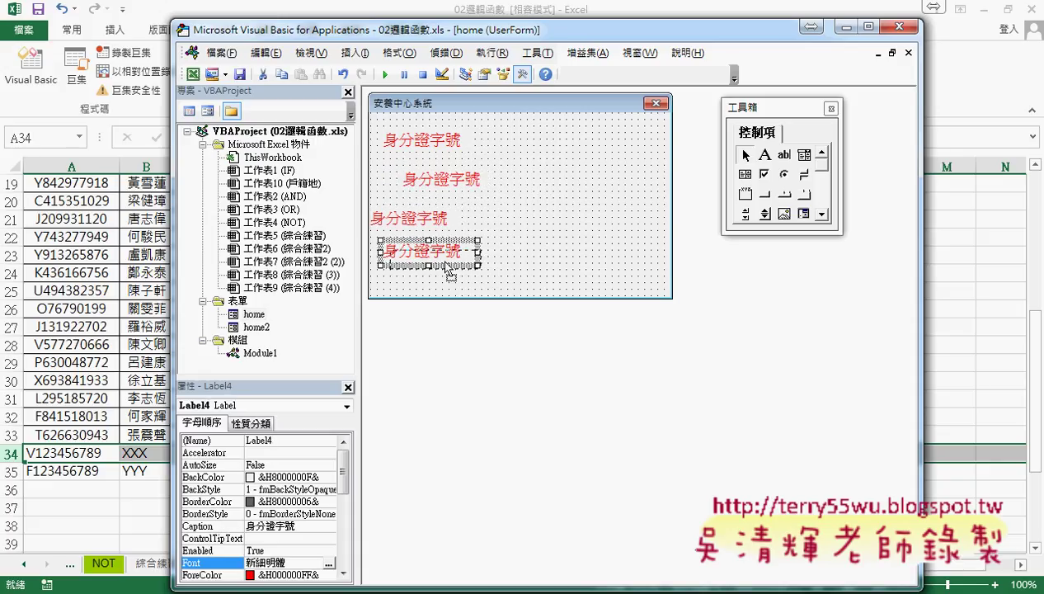
click(609, 263)
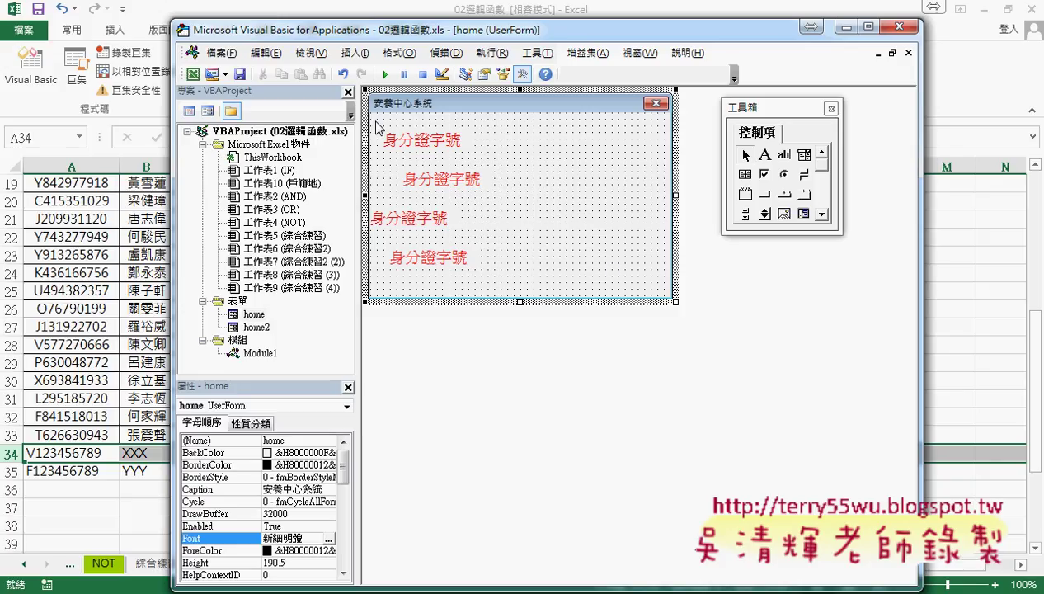
drag(375, 121, 513, 285)
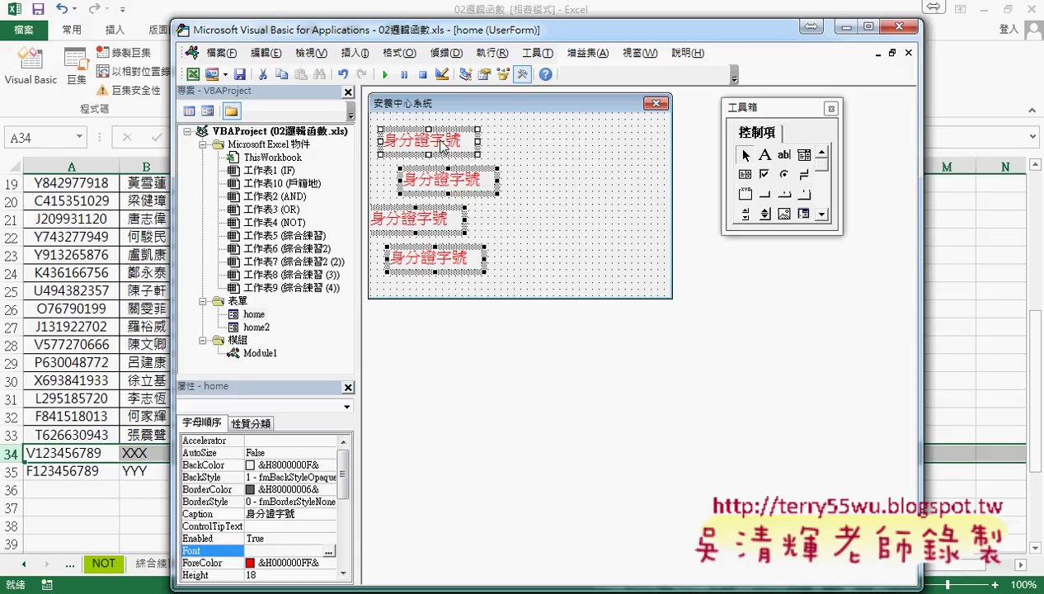
Left-align the four labels, space them equally vertically, and make them the same size
click(408, 53)
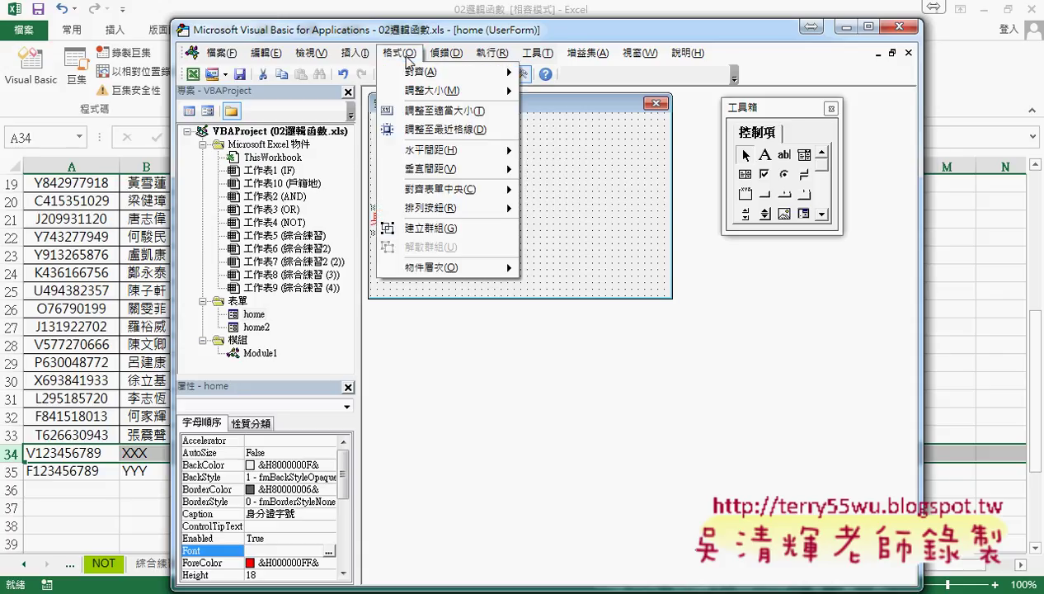
mouse_move(421, 73)
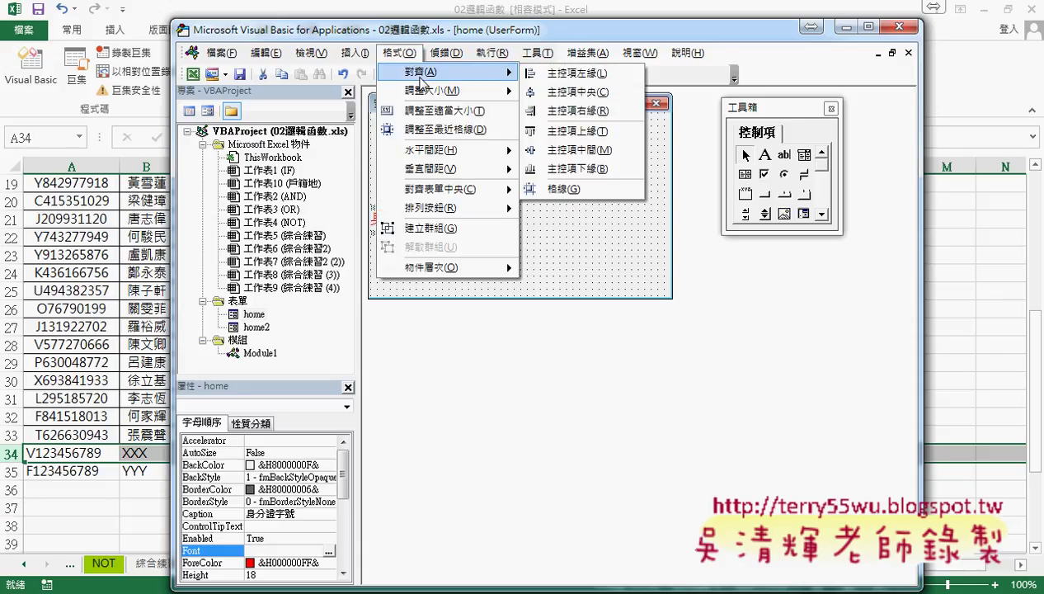
click(578, 74)
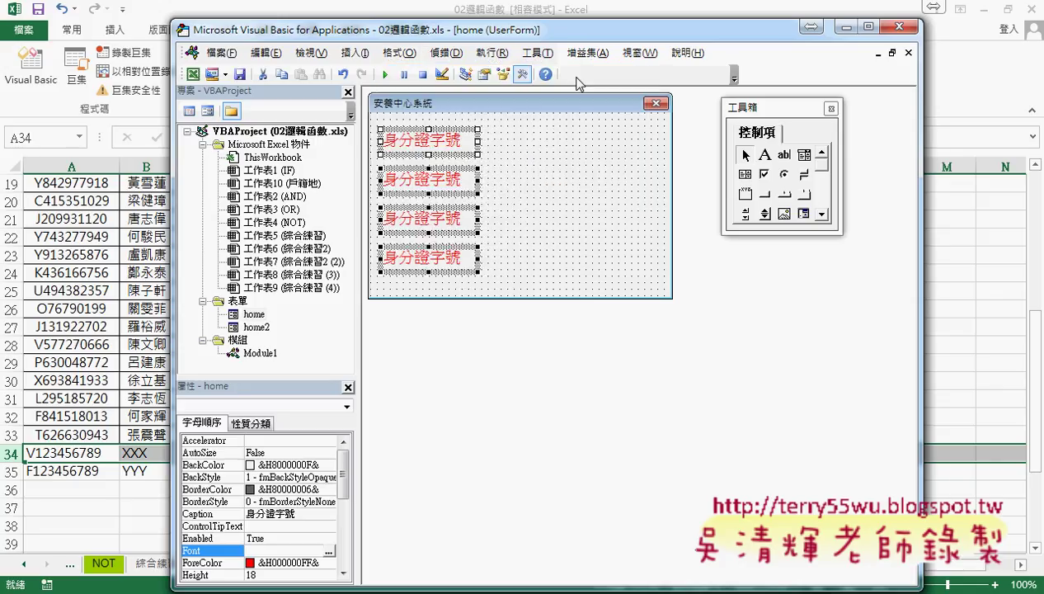
click(402, 54)
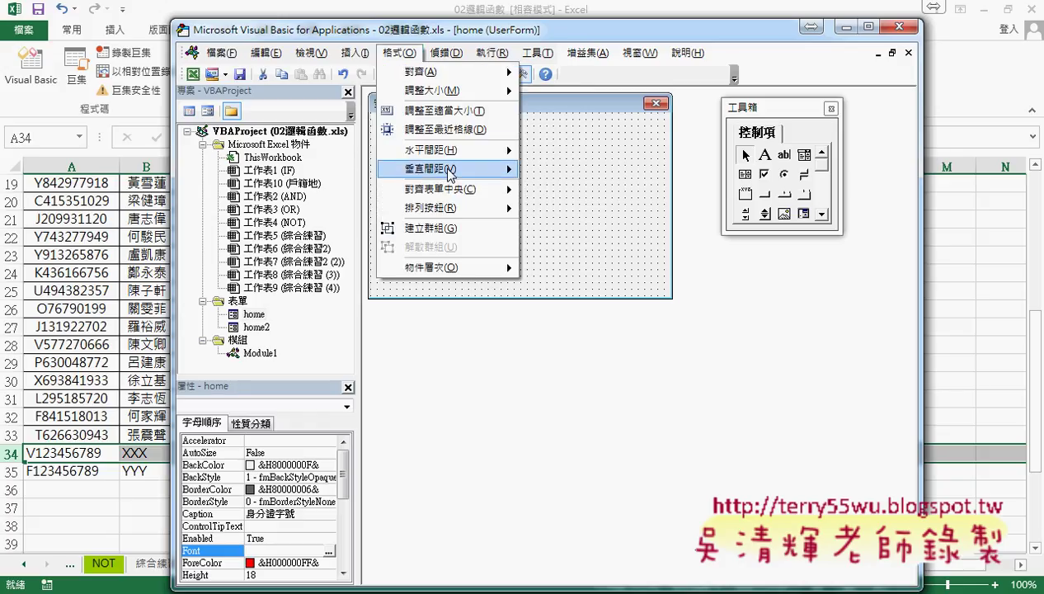
mouse_move(445, 168)
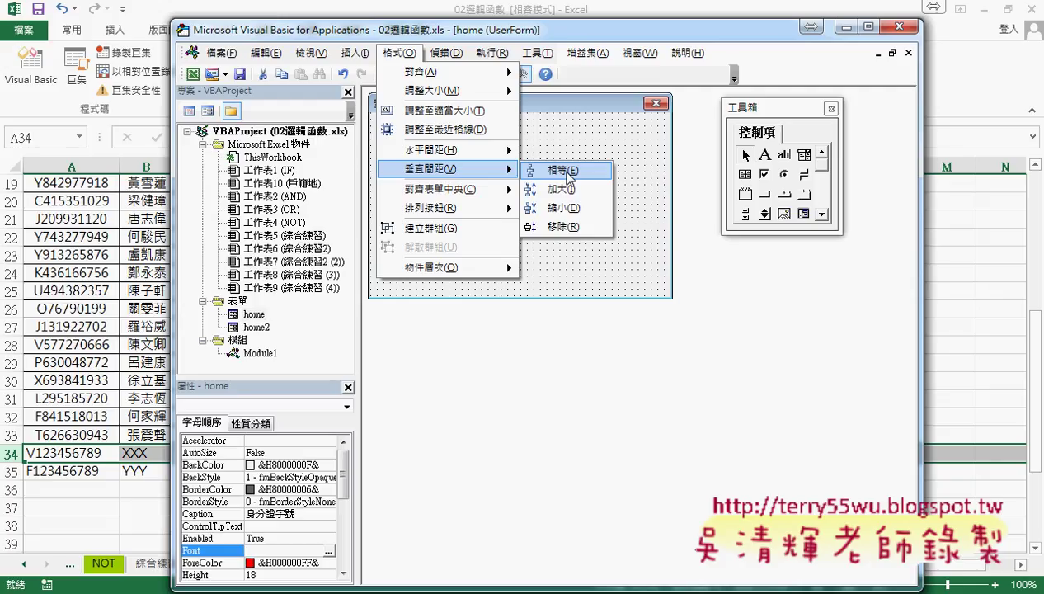
click(562, 170)
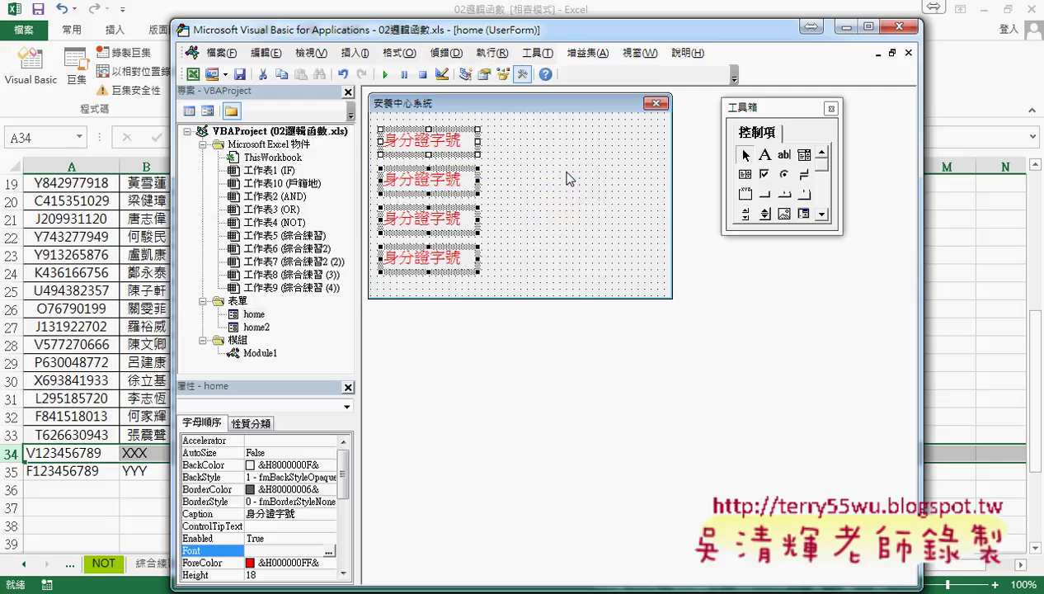
click(397, 54)
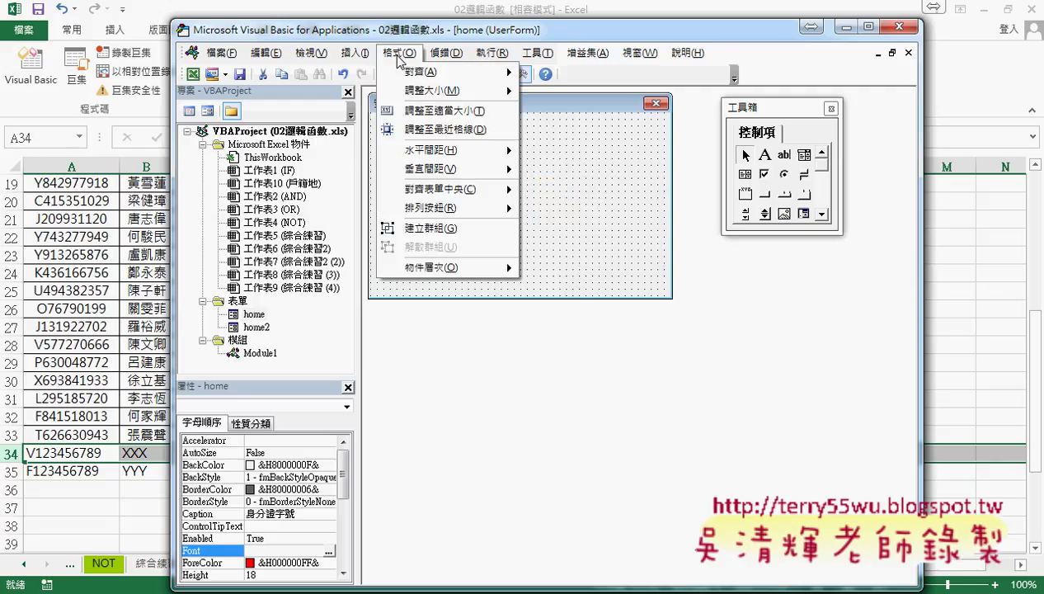
mouse_move(432, 90)
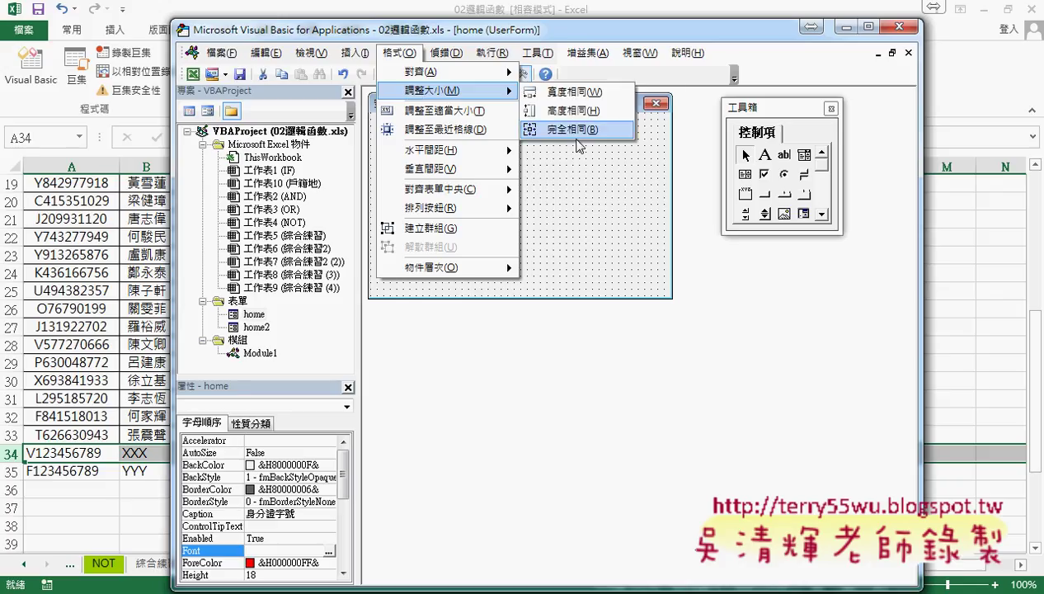
click(570, 130)
click(784, 154)
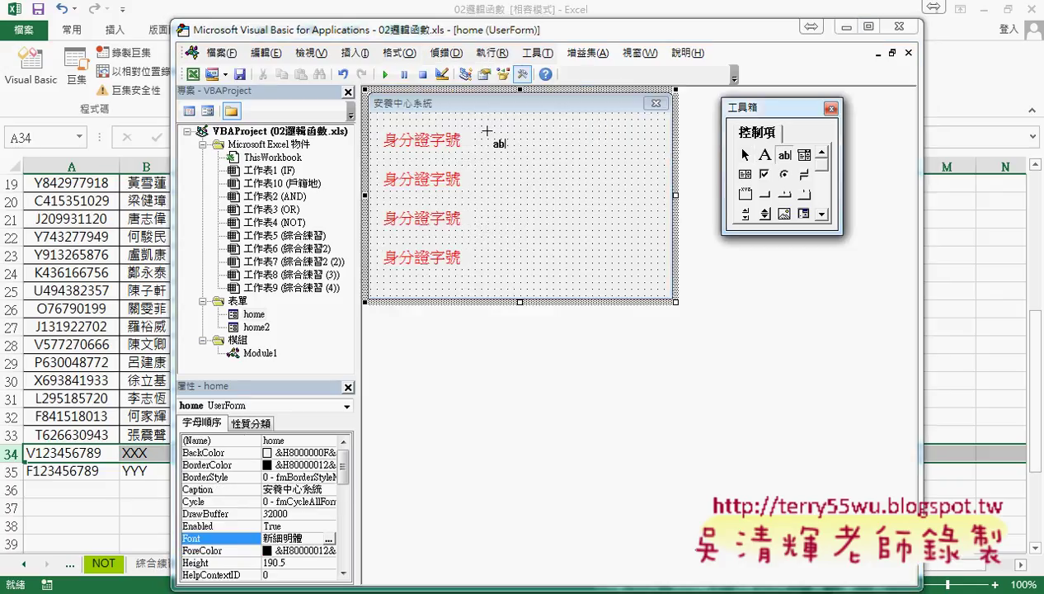
Draw a text box beside the first label, copy it downward, and add a combo box by the fourth label
drag(488, 126, 597, 151)
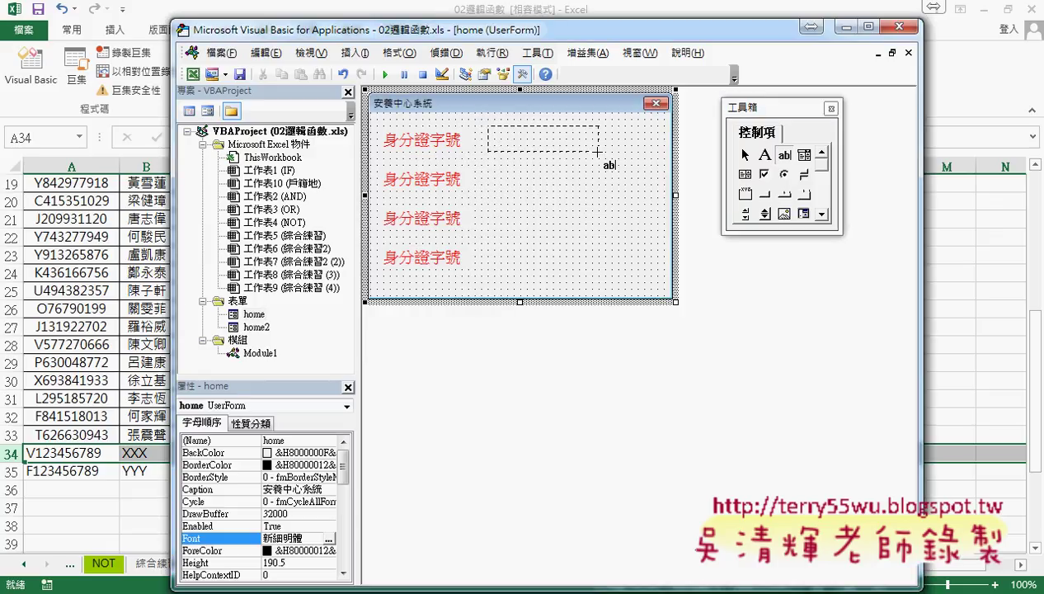
drag(597, 151, 600, 153)
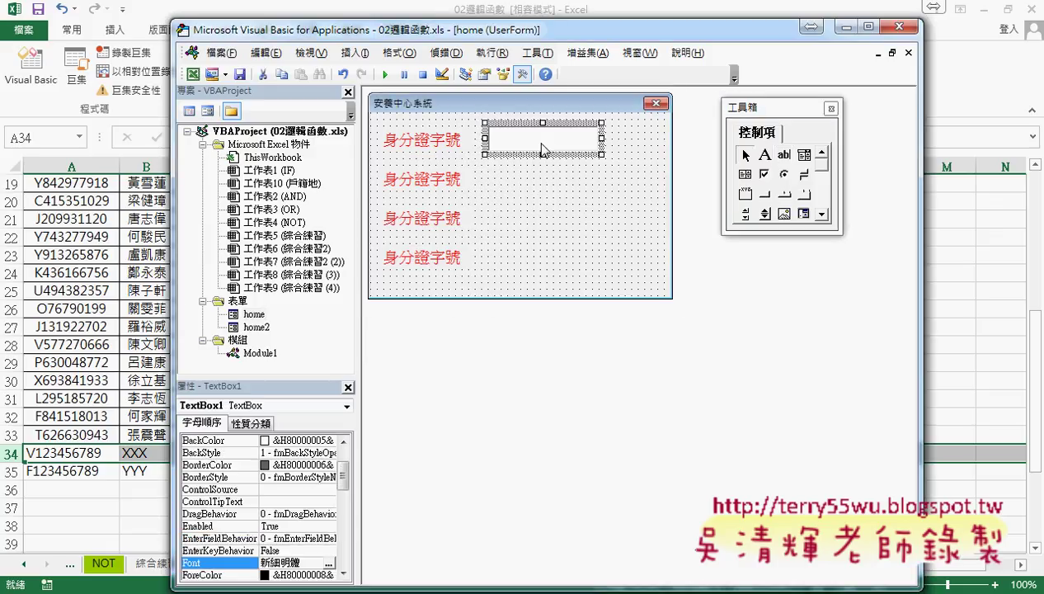
mouse_move(491, 147)
mouse_down()
mouse_move(539, 187)
mouse_move(552, 232)
mouse_move(552, 224)
mouse_up()
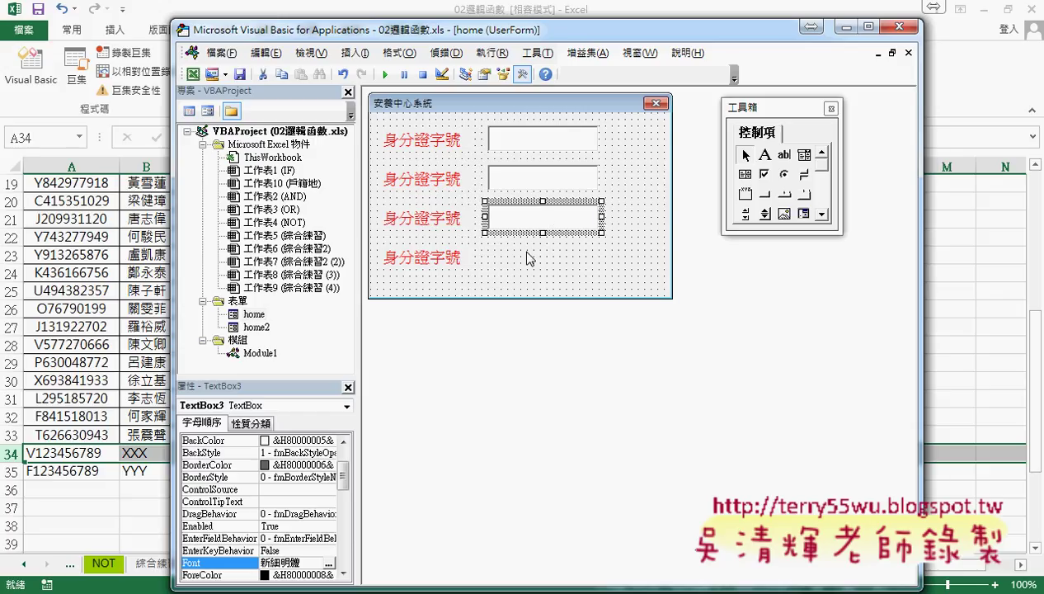
click(804, 154)
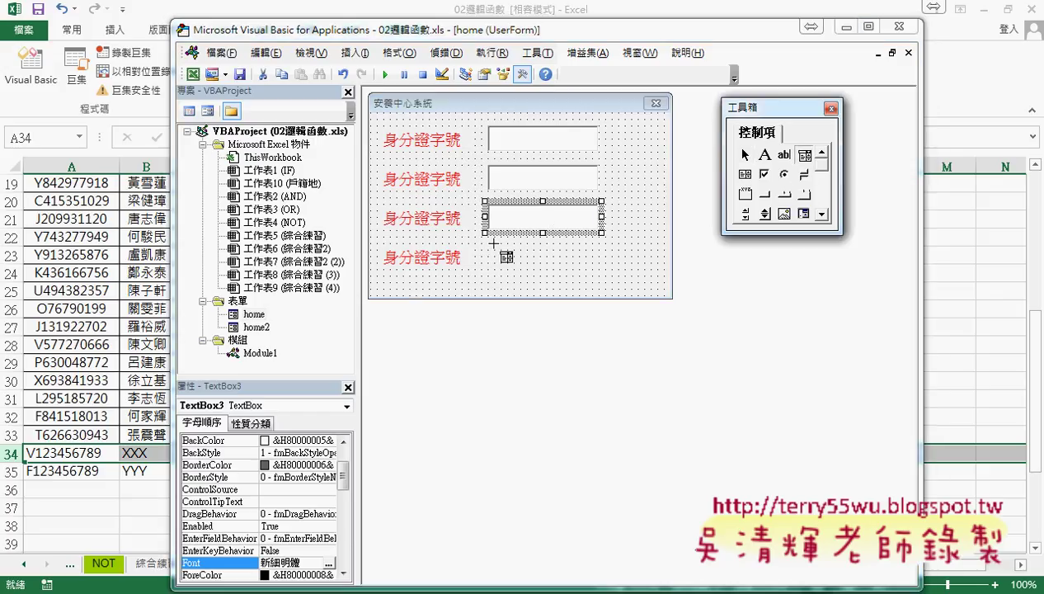
drag(488, 244, 603, 272)
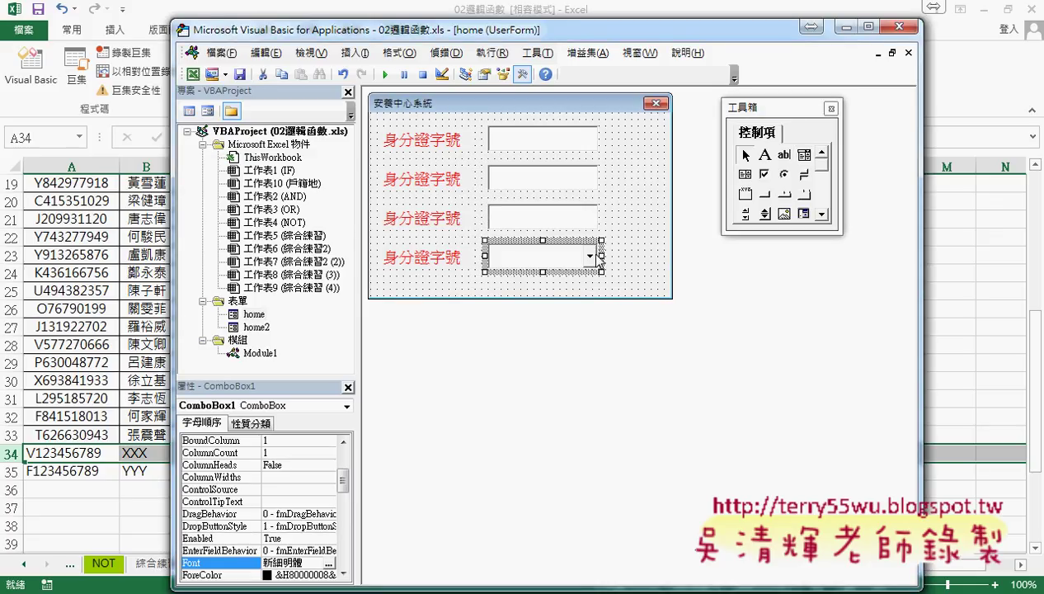
click(552, 146)
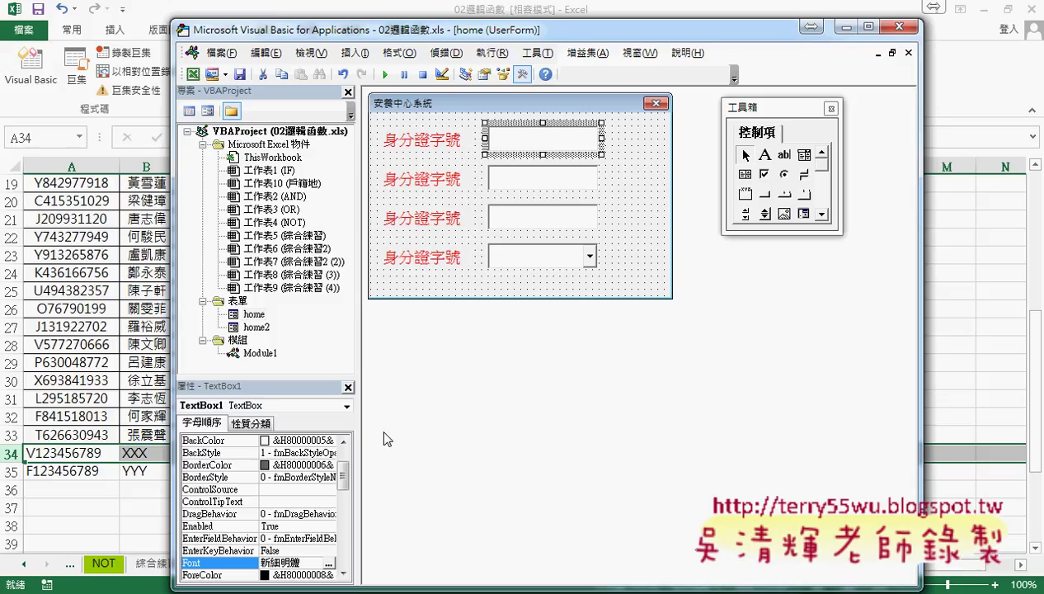
Set the first text box to 14-point, then the remaining text boxes and combo box
click(328, 562)
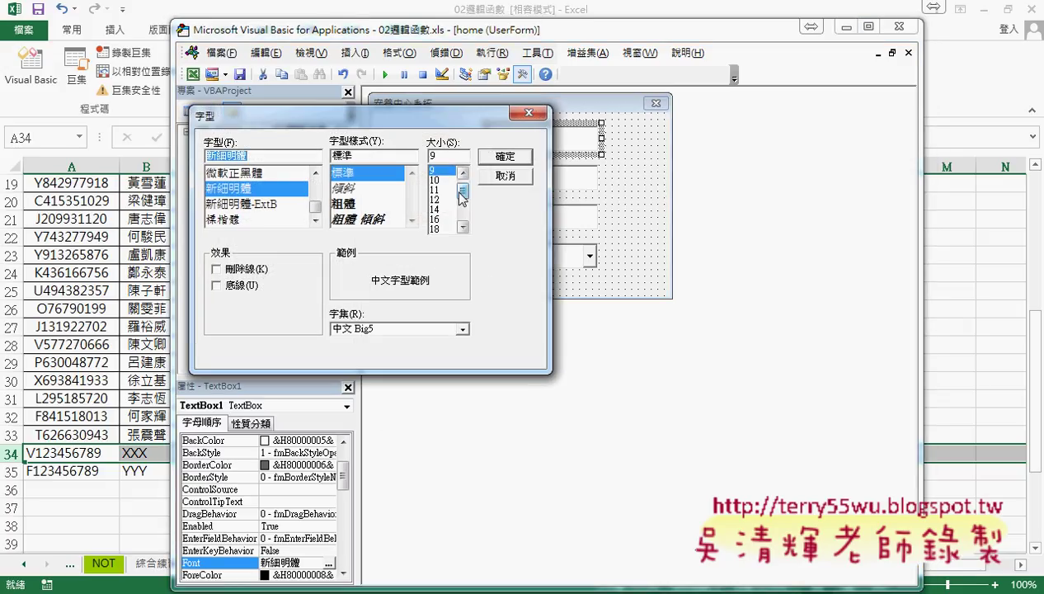
click(435, 209)
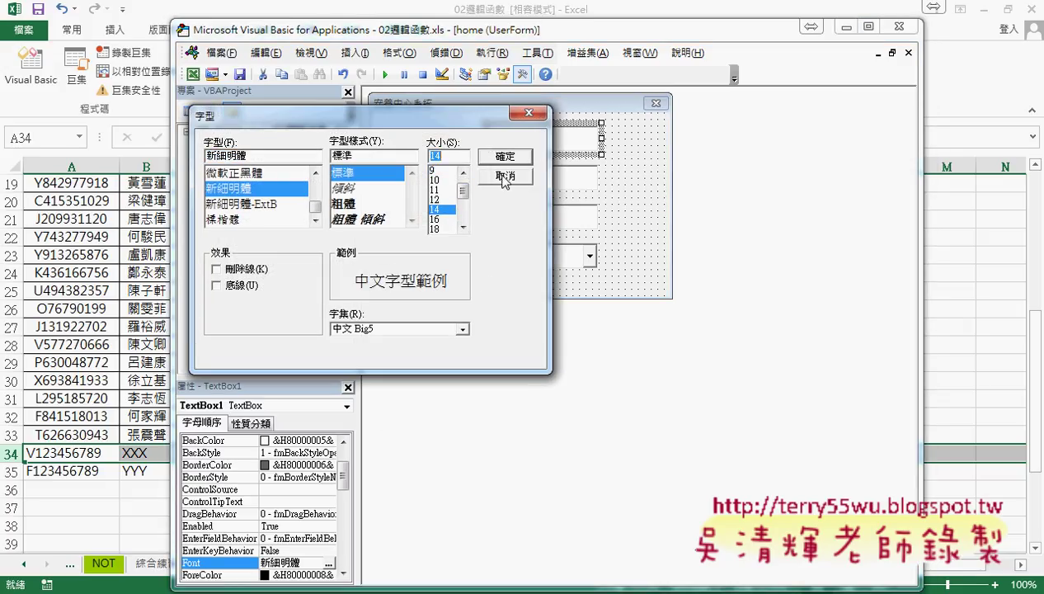
click(504, 183)
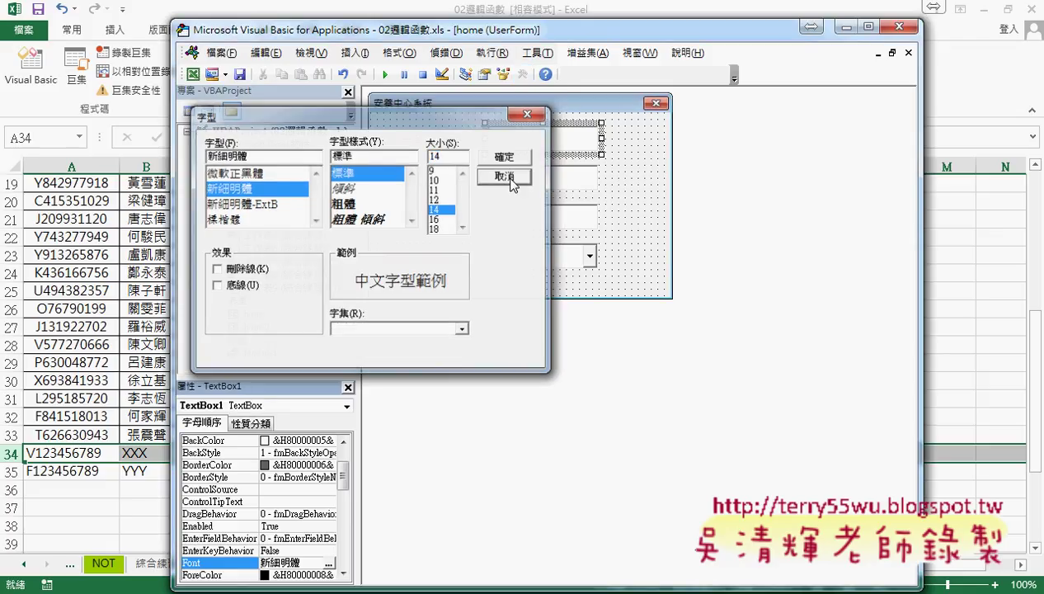
ctrl+click(575, 181)
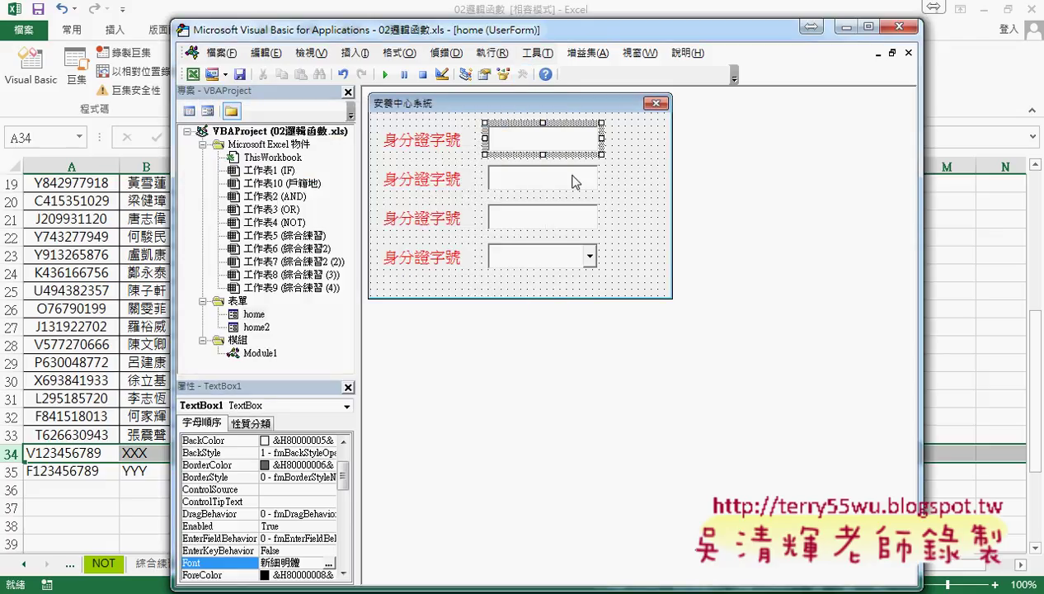
ctrl+click(562, 228)
ctrl+click(561, 262)
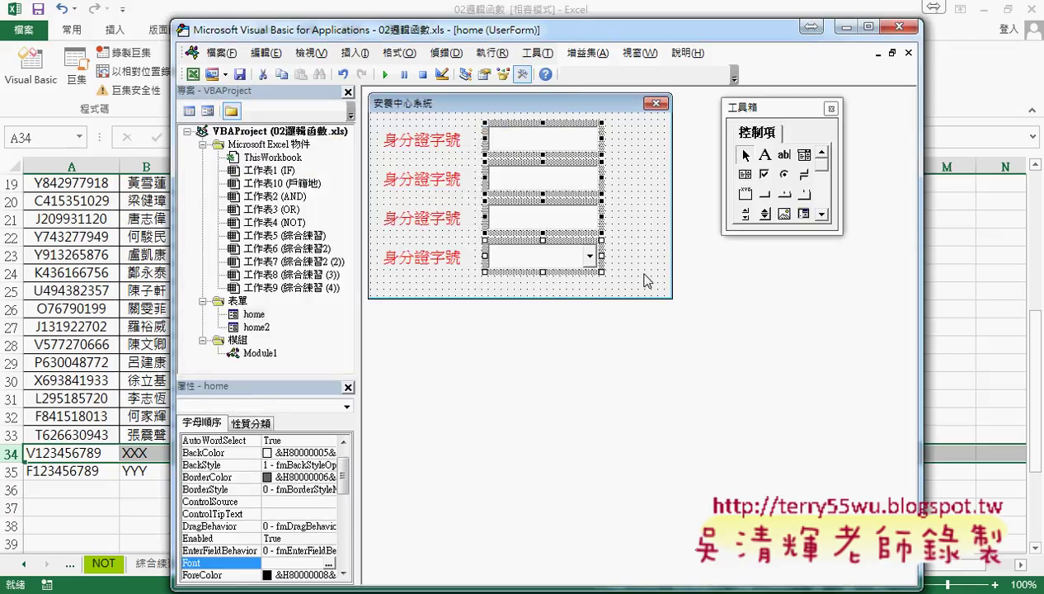
click(329, 562)
click(437, 210)
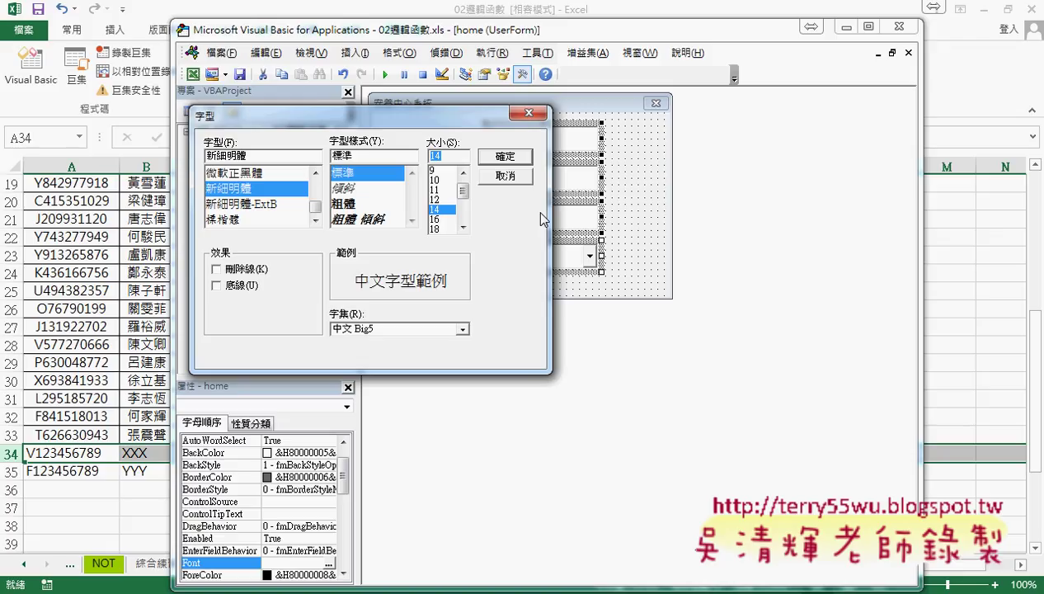
click(517, 158)
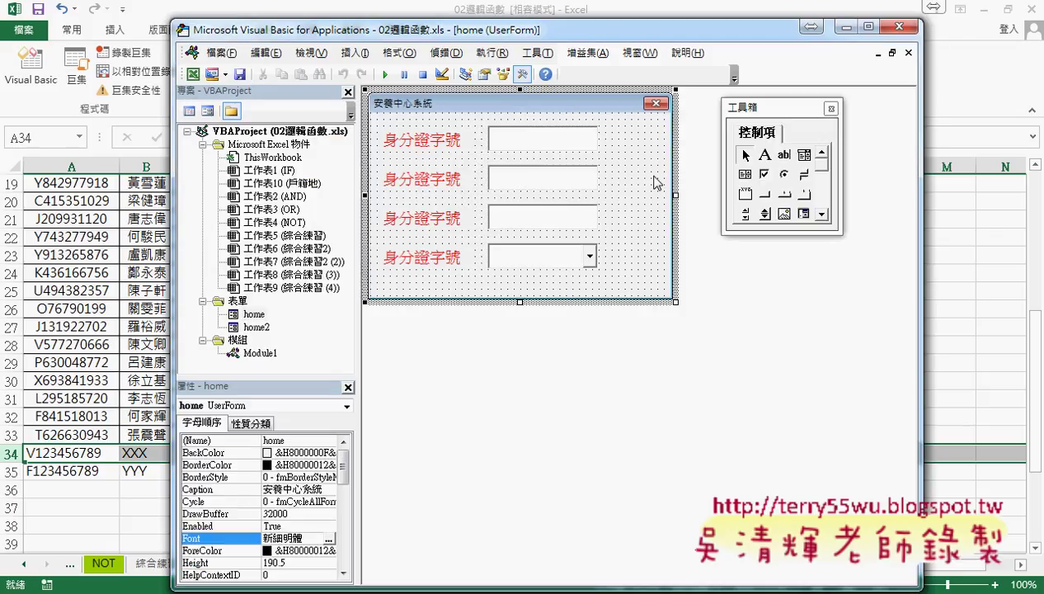
Widen the form and add a command button captioned 新增 right of the first text box
drag(675, 195, 695, 197)
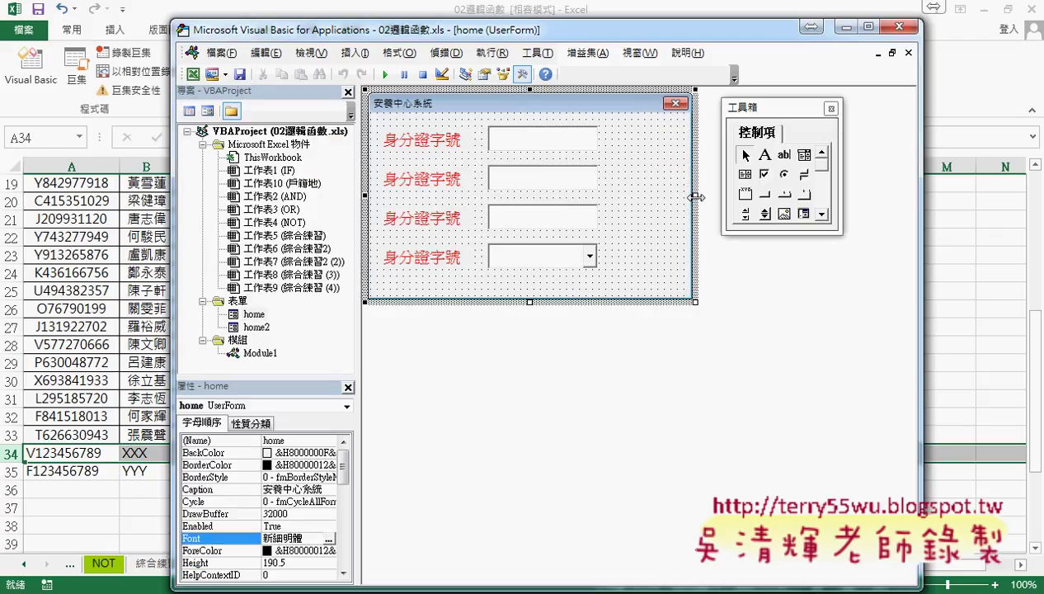
click(765, 194)
mouse_move(612, 125)
mouse_down()
mouse_move(616, 151)
mouse_move(680, 161)
mouse_up()
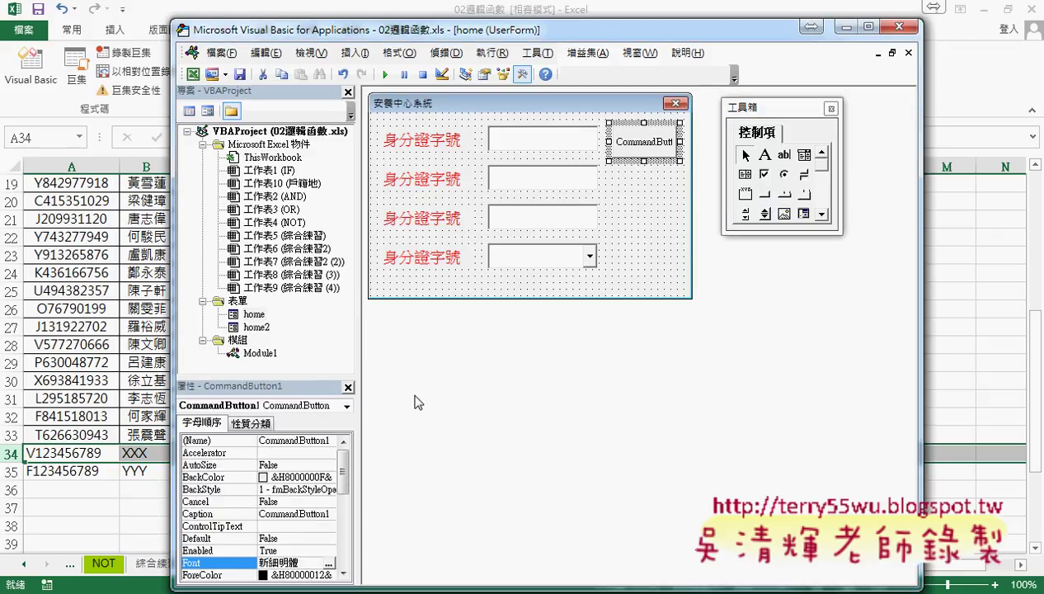
click(226, 513)
key(BackSpace)
key(BackSpace)
key(BackSpace)
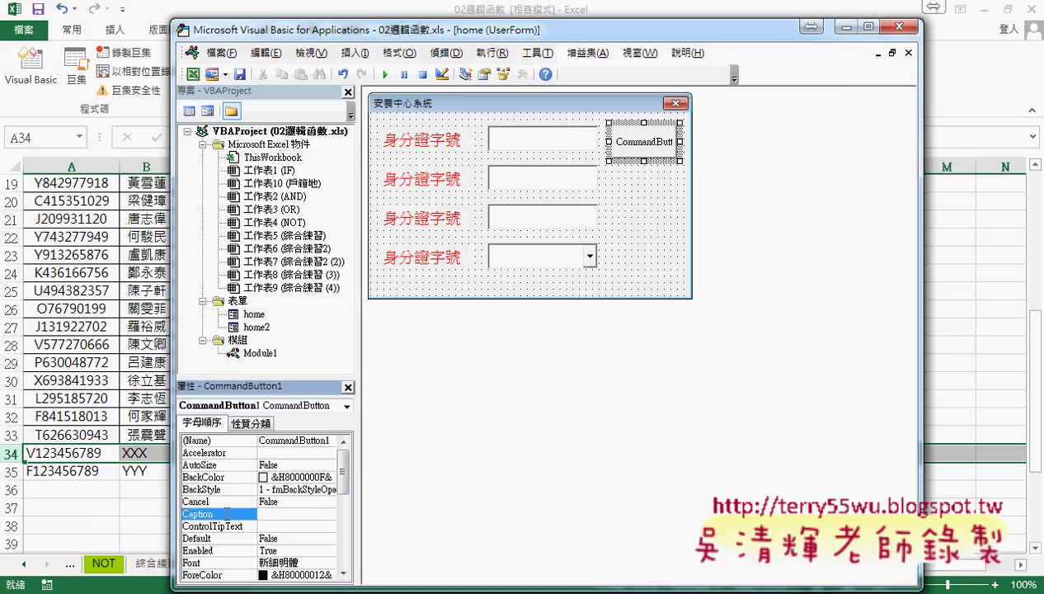
text(新)
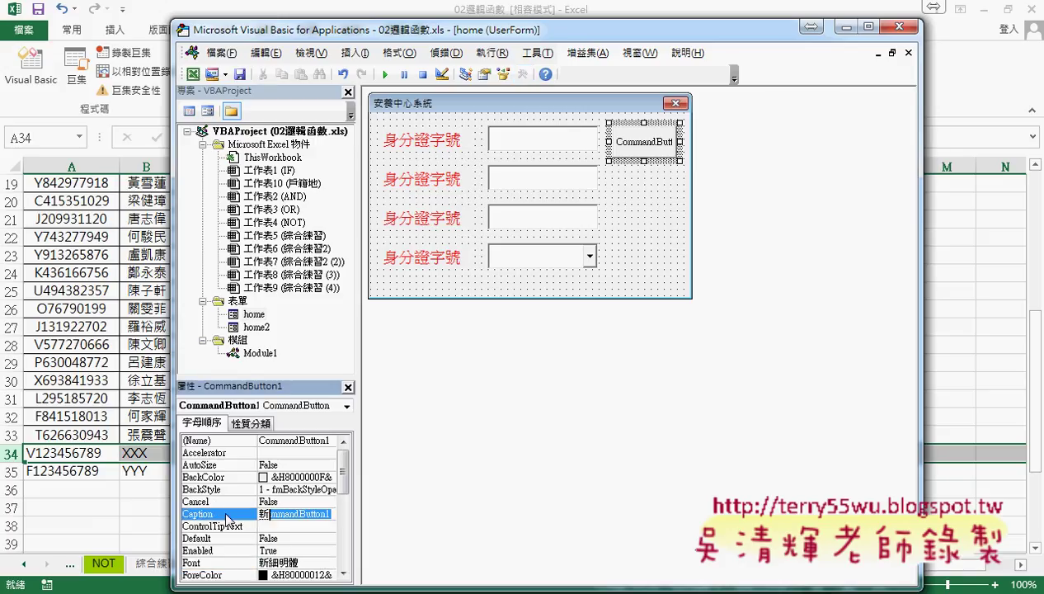
text(增)
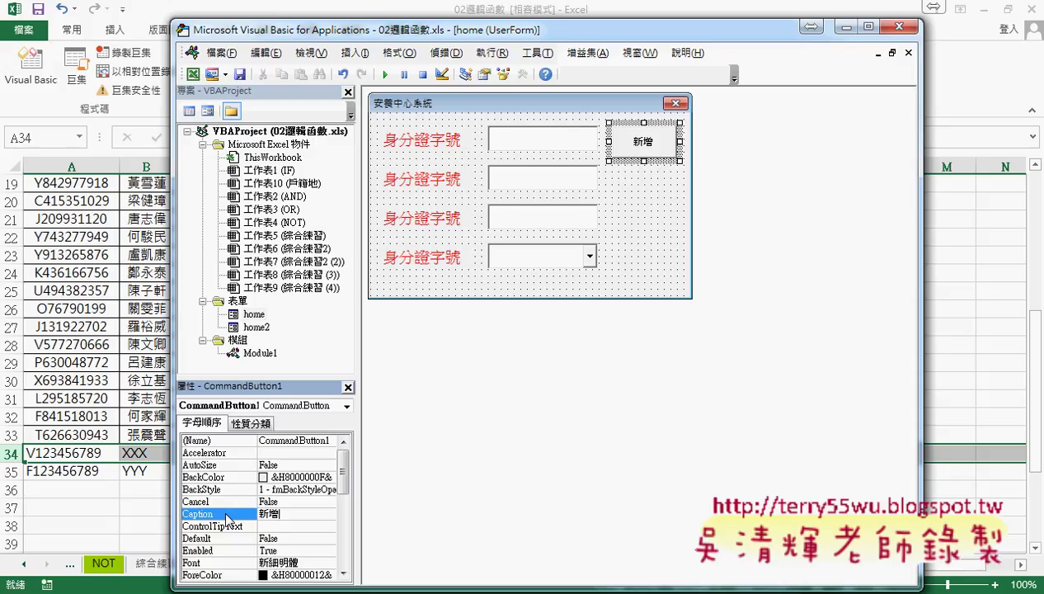
Give the 新增 button 14-point font and red text from the palette
click(320, 563)
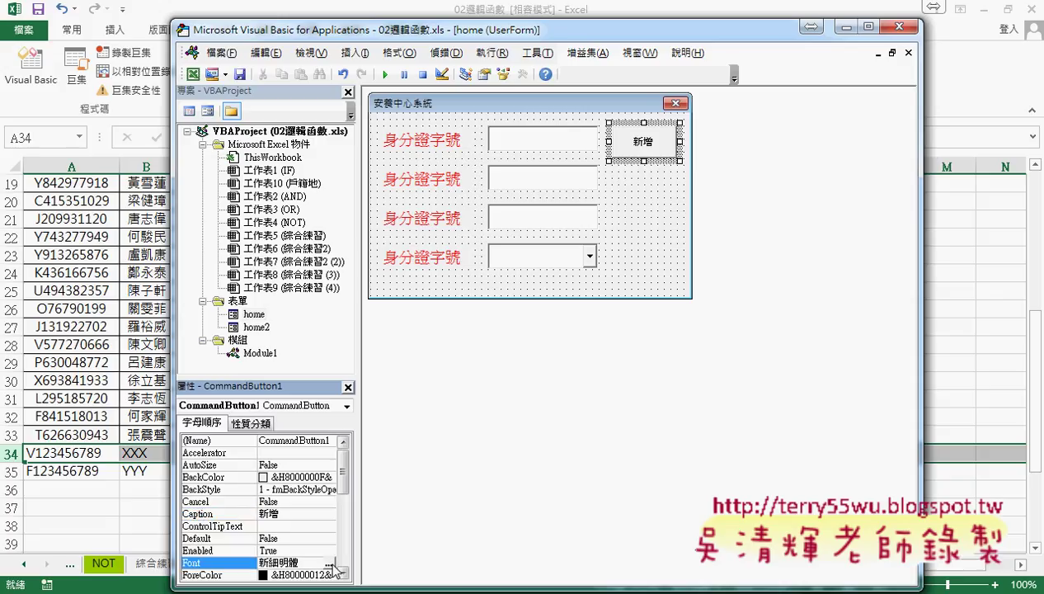
click(328, 564)
click(446, 210)
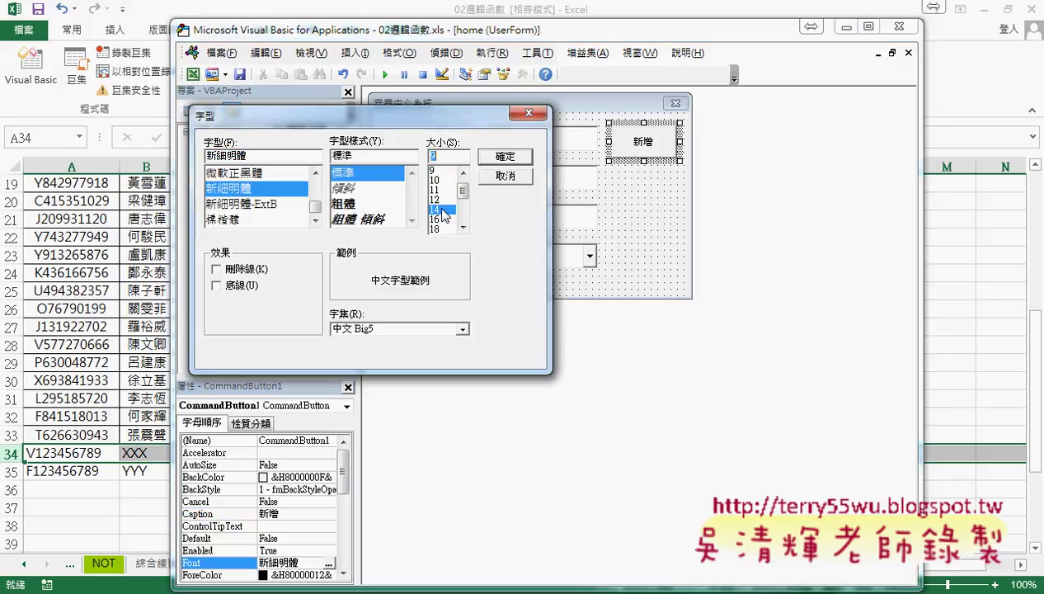
click(498, 157)
click(311, 574)
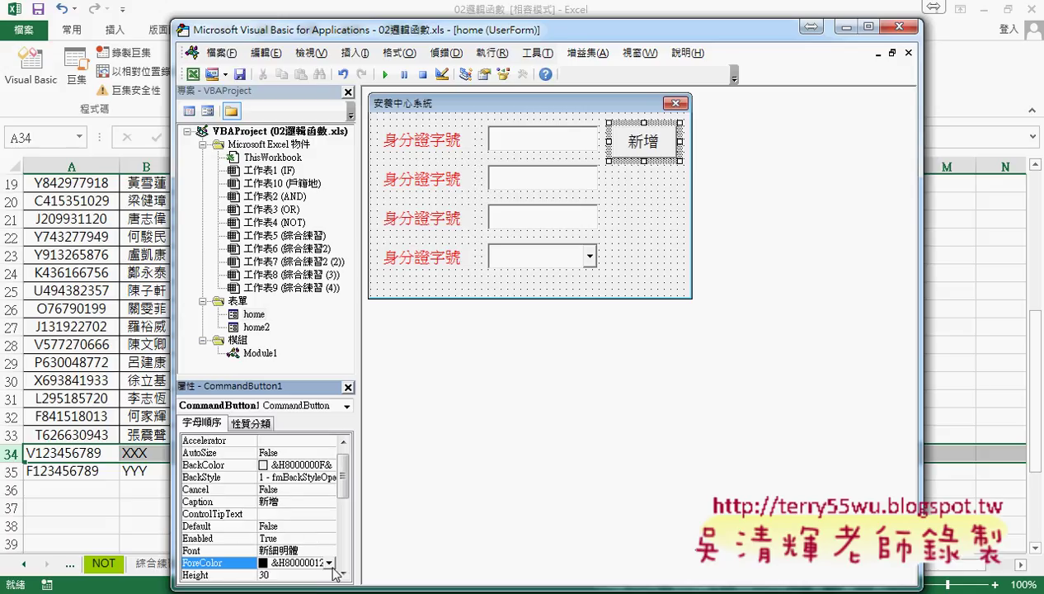
click(328, 562)
click(218, 428)
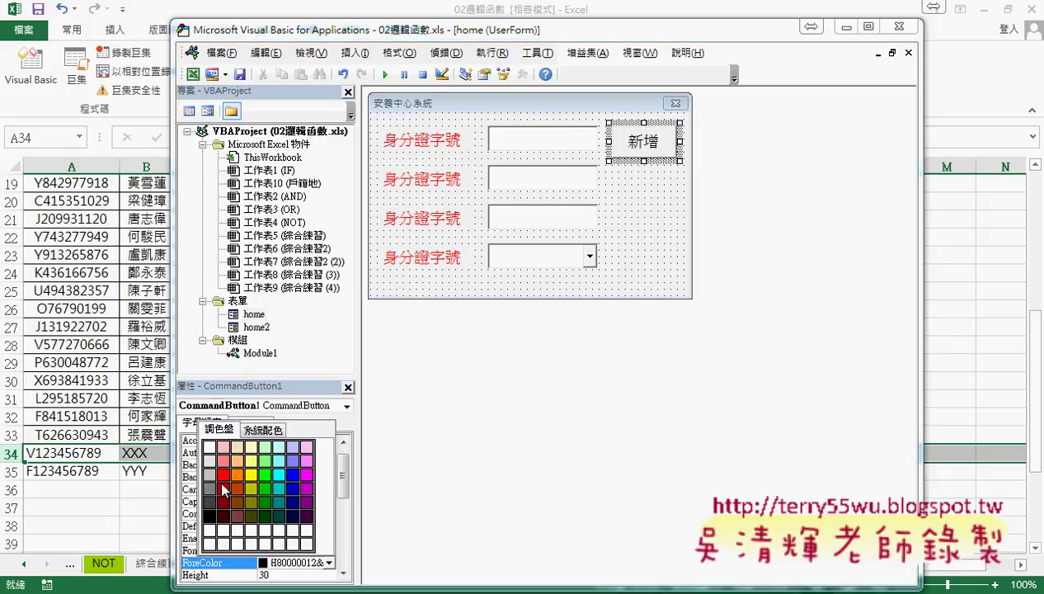
click(223, 489)
Widen and shorten the form slightly, then run it over the 綜合練習2 sheet
click(666, 219)
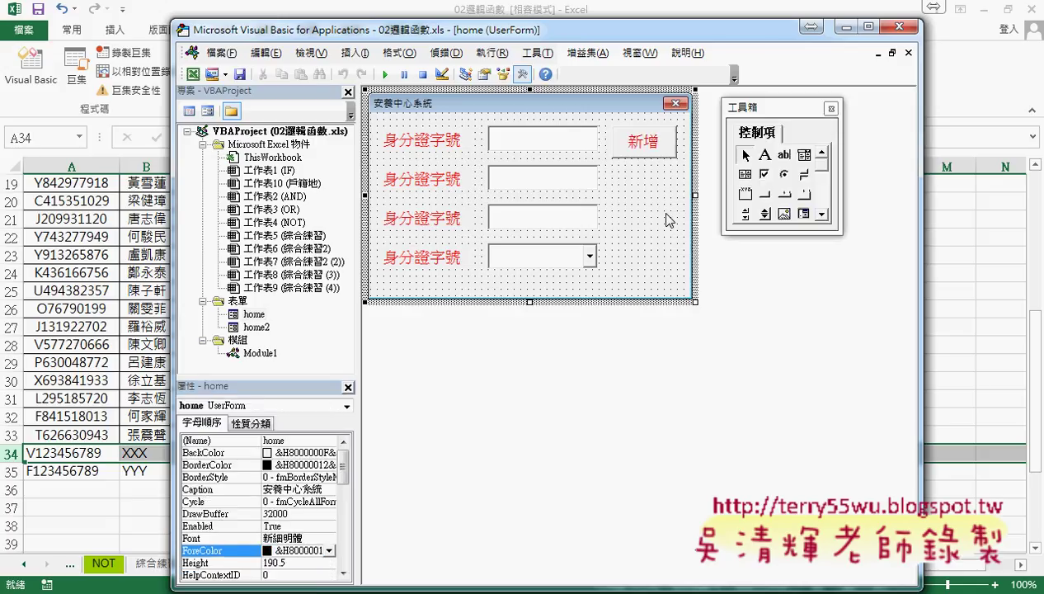
drag(695, 195, 704, 195)
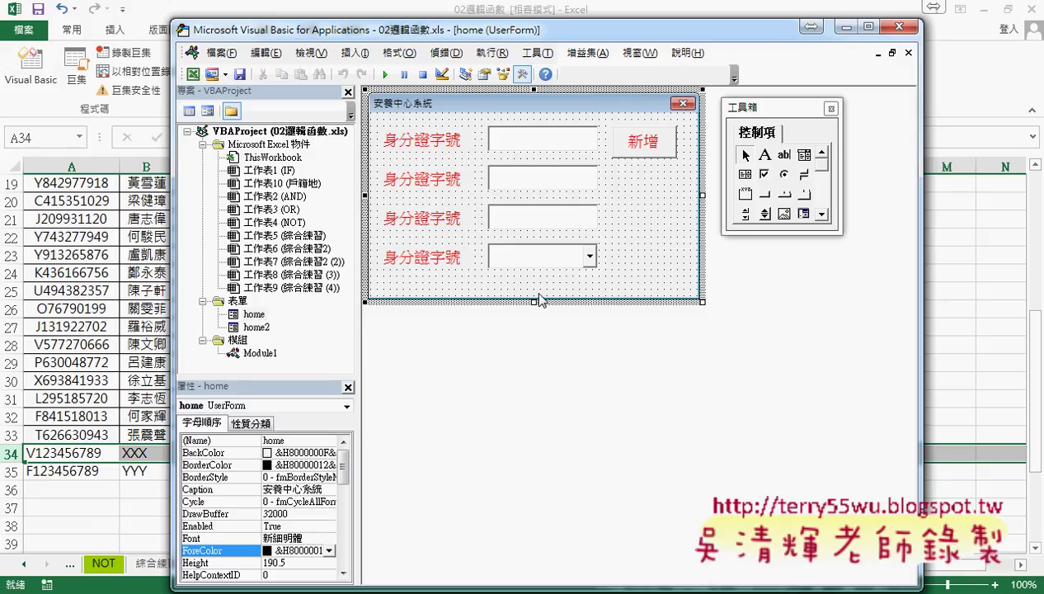
drag(538, 300, 534, 294)
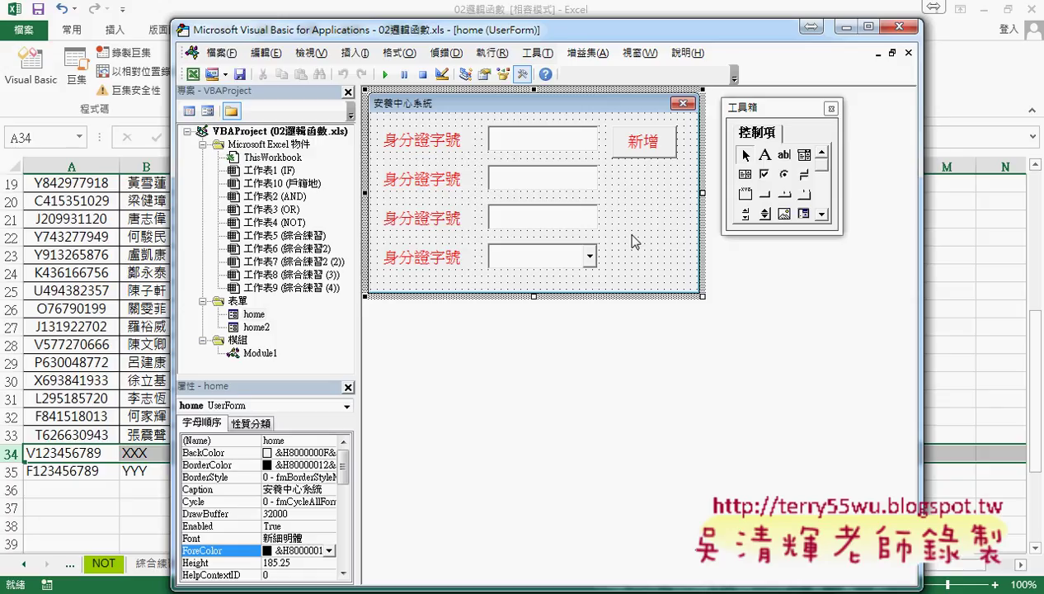
click(386, 78)
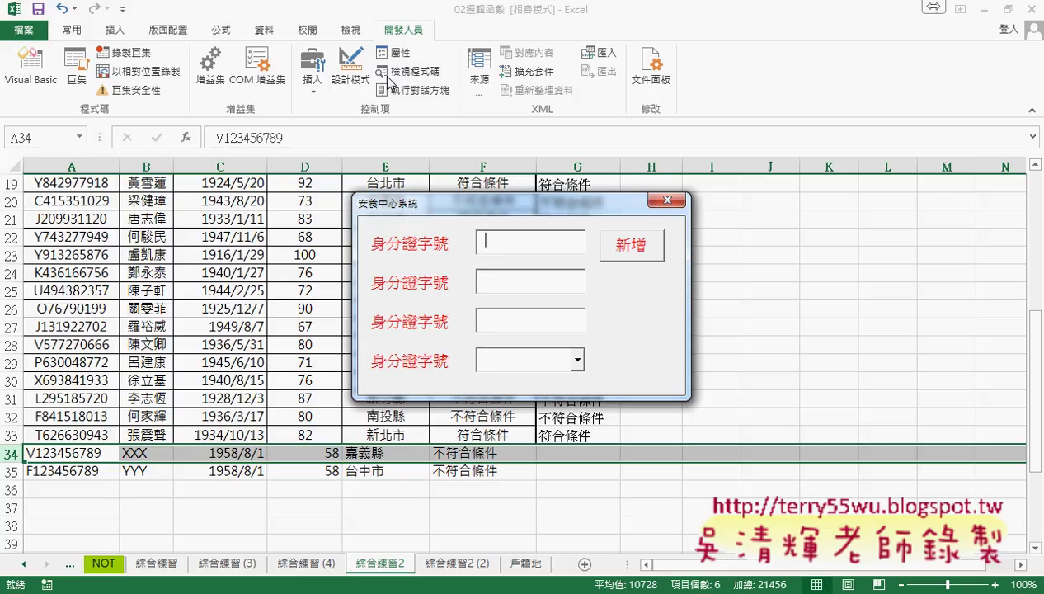
Close the running 安養中心系統 form
click(665, 201)
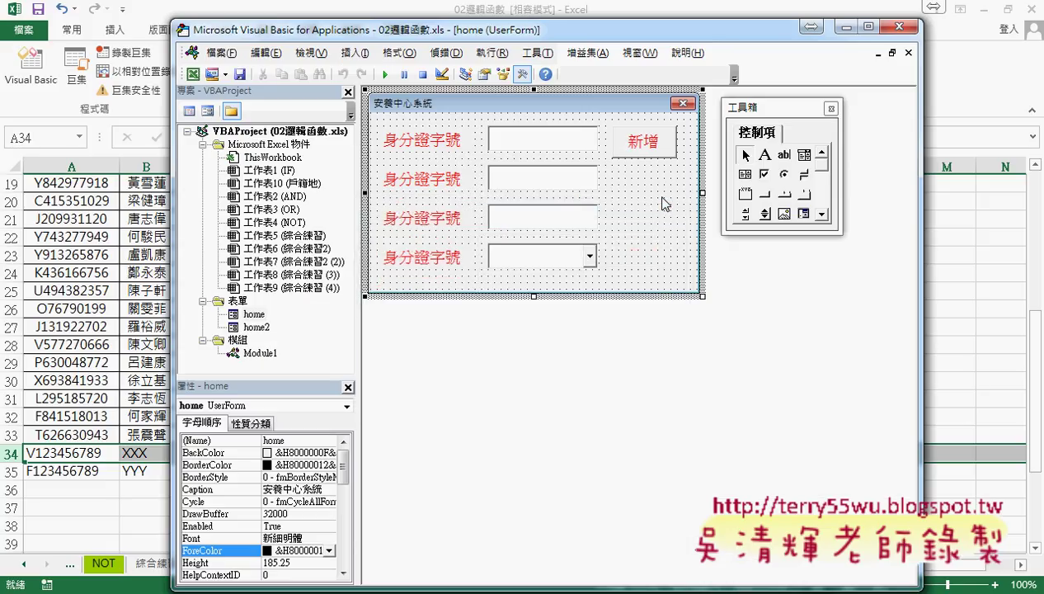